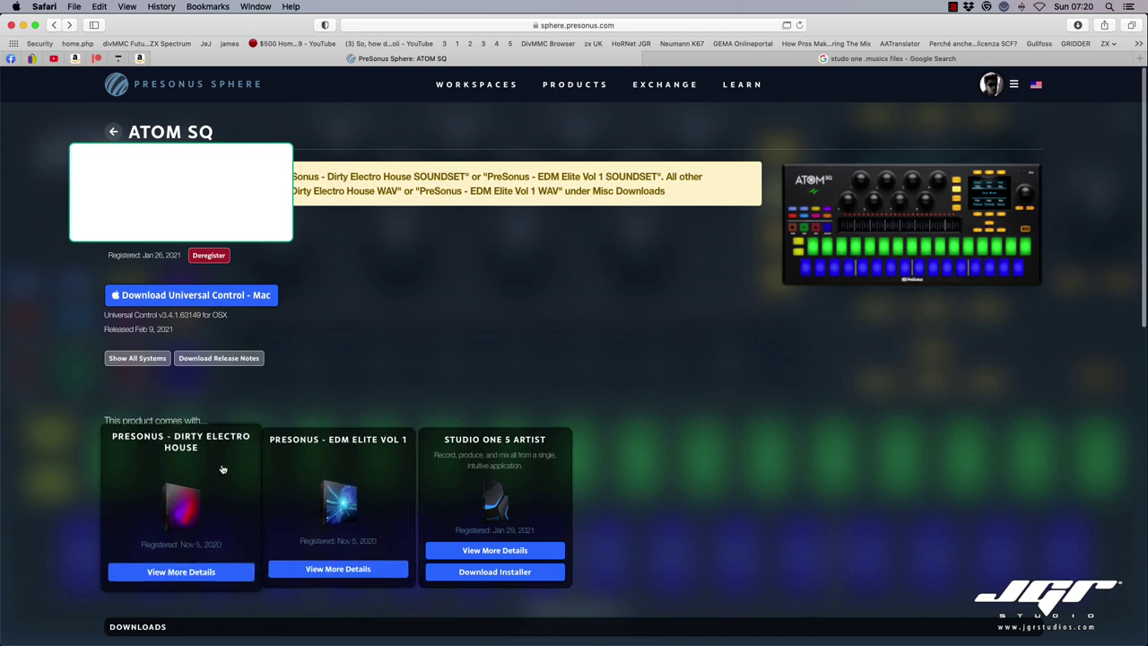
# Step: Go to the PreSonus Sphere home page and open the details of PreSonus - Heartsick Vol. 1
pyautogui.click(159, 84)
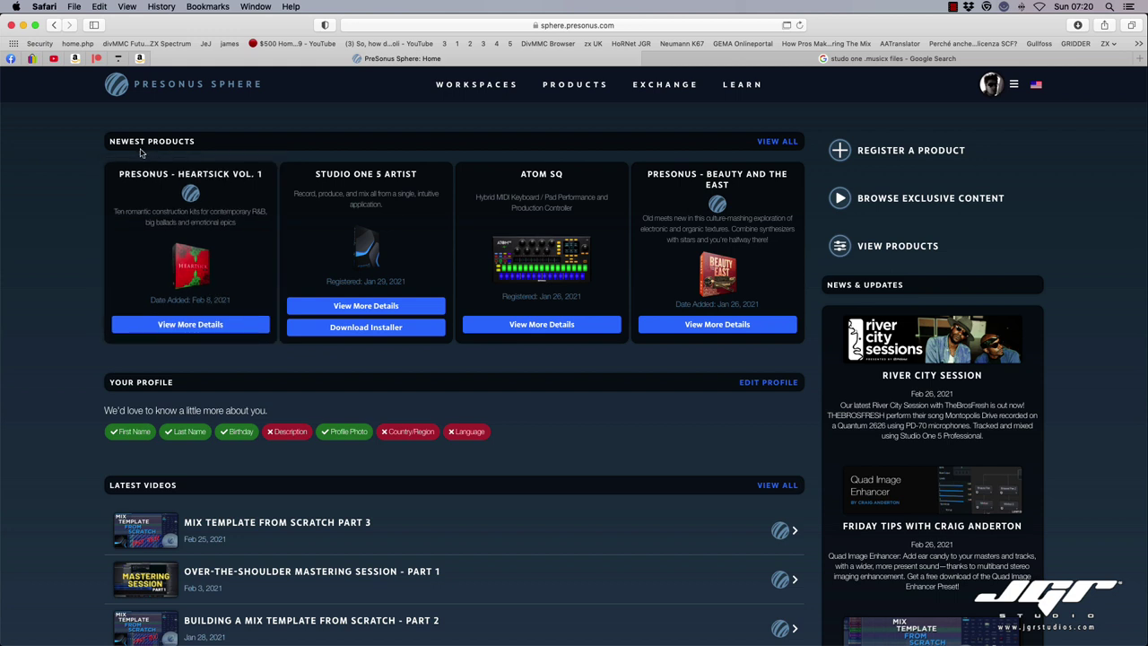
pyautogui.click(222, 269)
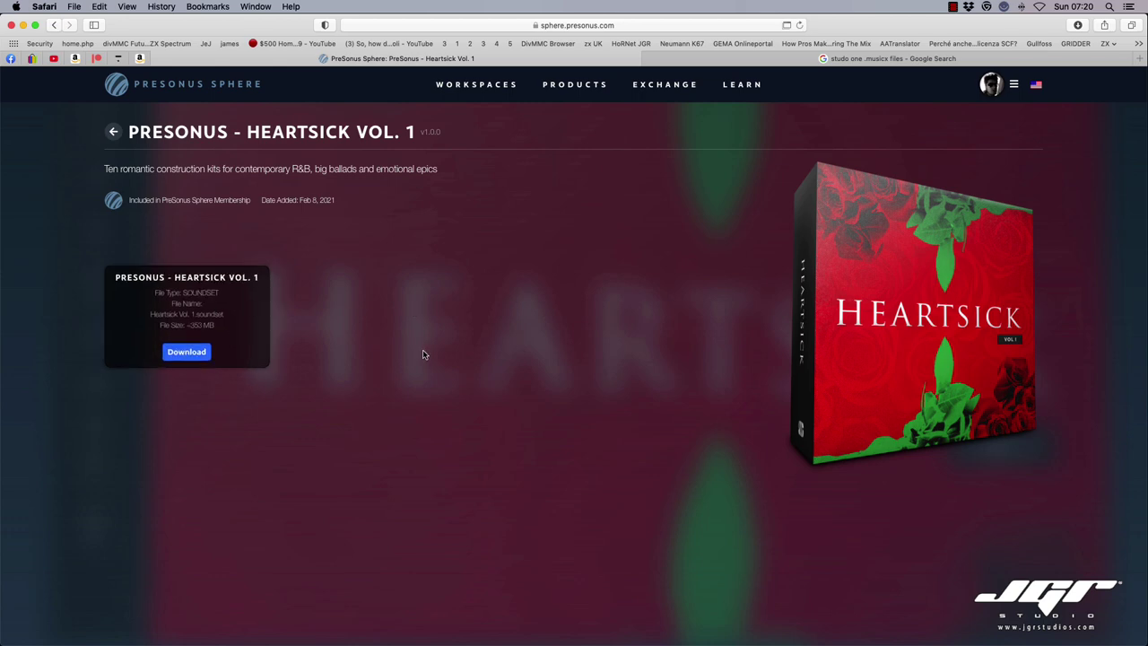
# Step: Switch to Studio One, open the Studio One Installation window and enlarge it to show the package columns
pyautogui.click(546, 625)
pyautogui.click(56, 7)
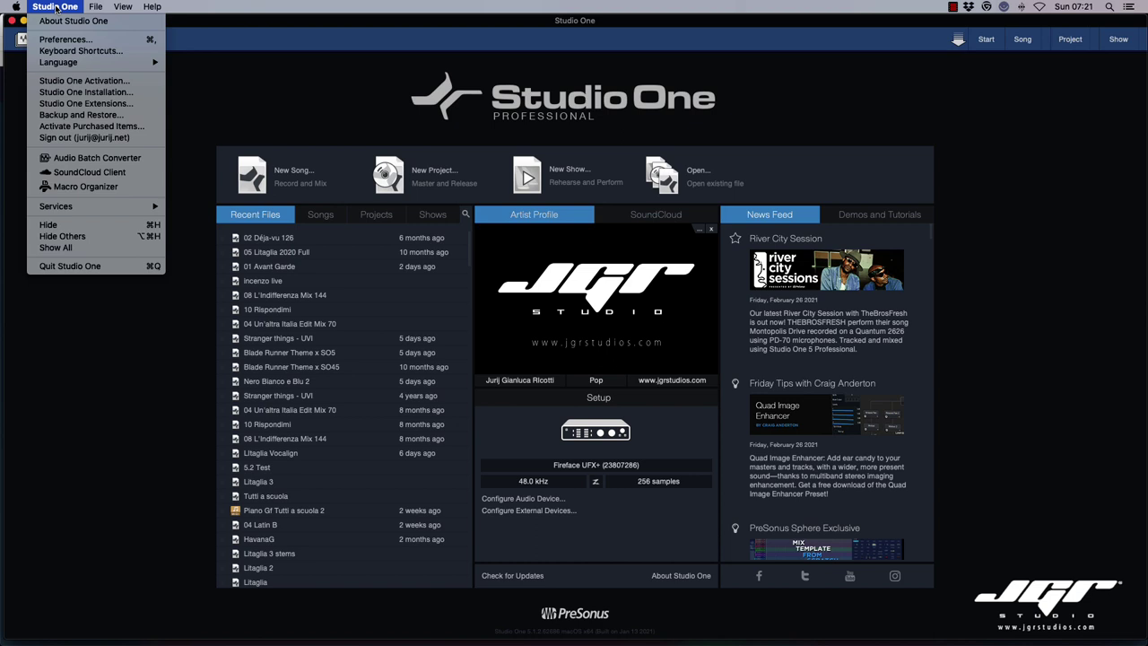
pyautogui.click(91, 93)
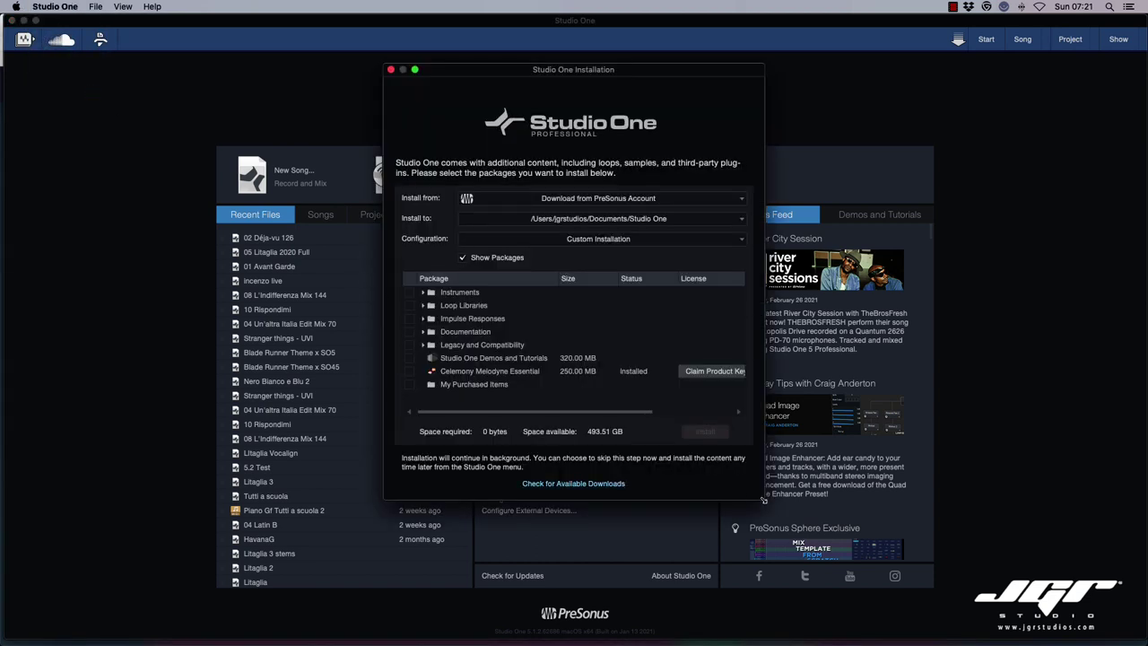
pyautogui.moveTo(763, 500); pyautogui.dragTo(841, 536)
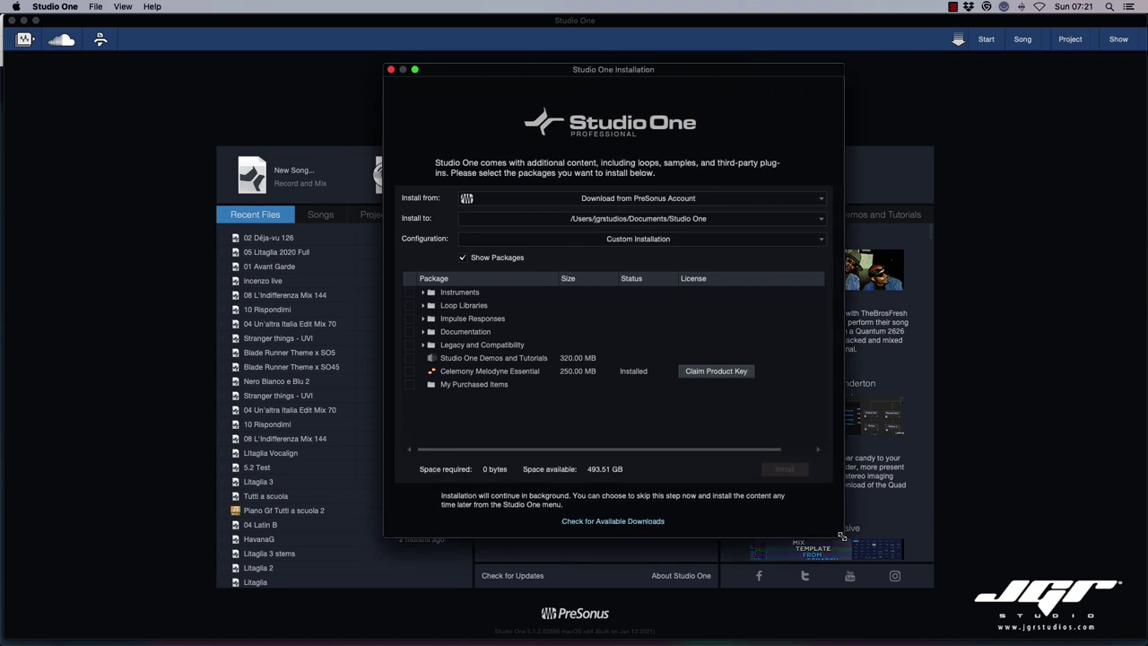
# Step: Expand the package groups, including Presence XT Core Library, Impulse Responses and Documentation, and review which packages are installed
pyautogui.click(422, 293)
pyautogui.click(430, 306)
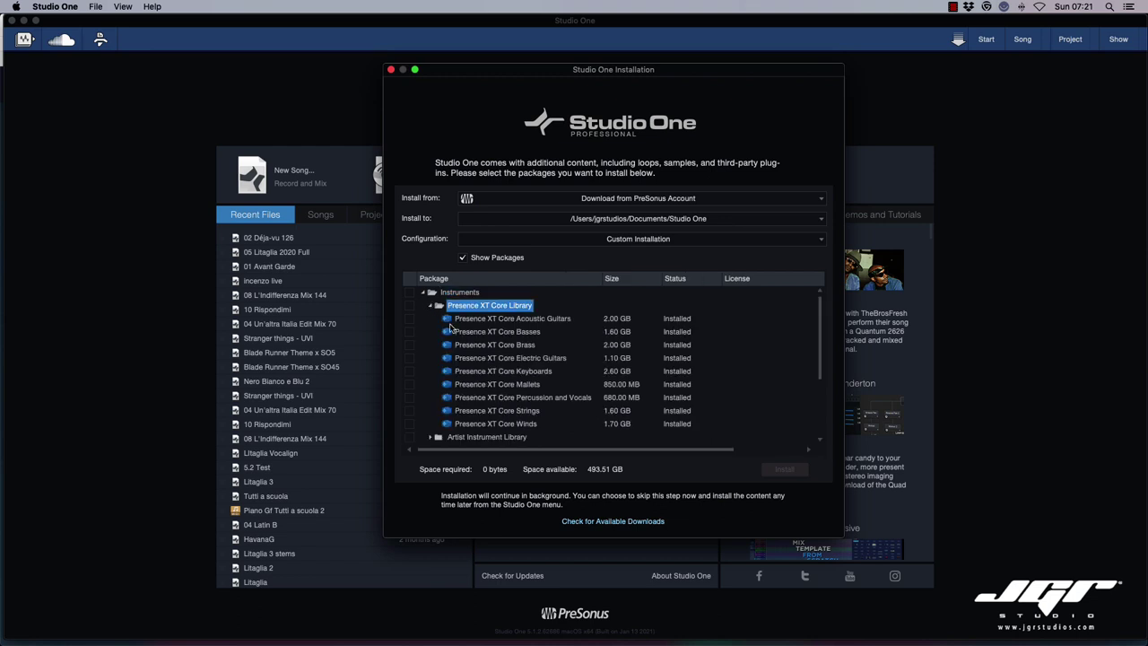
pyautogui.scroll(-3, 676, 296)
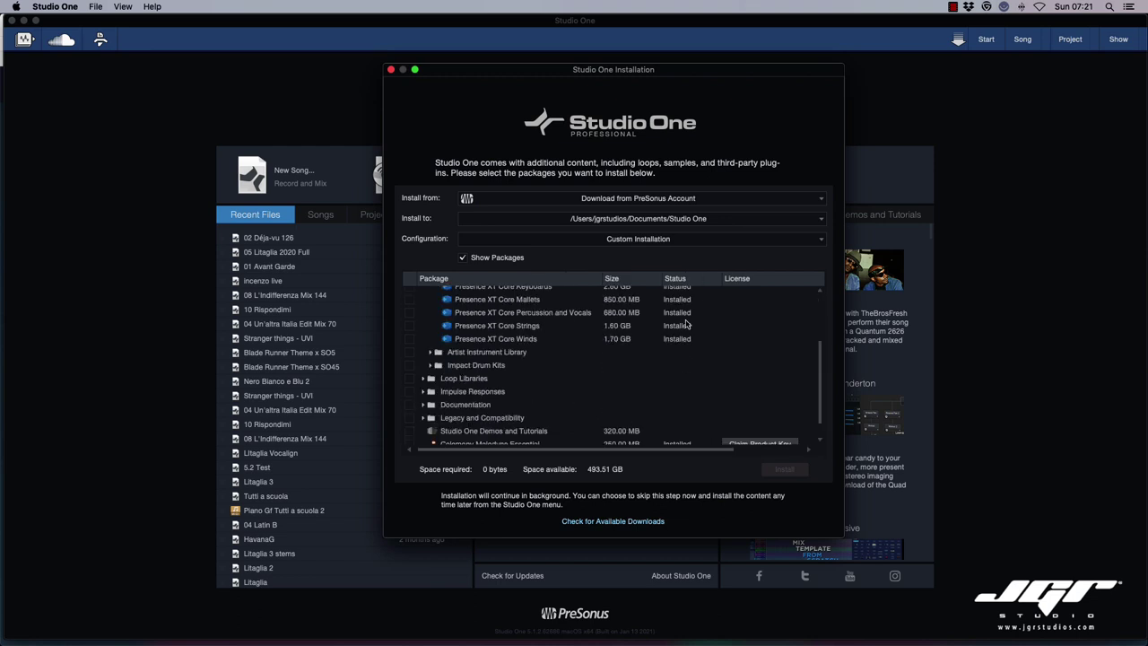
pyautogui.click(470, 356)
pyautogui.click(432, 366)
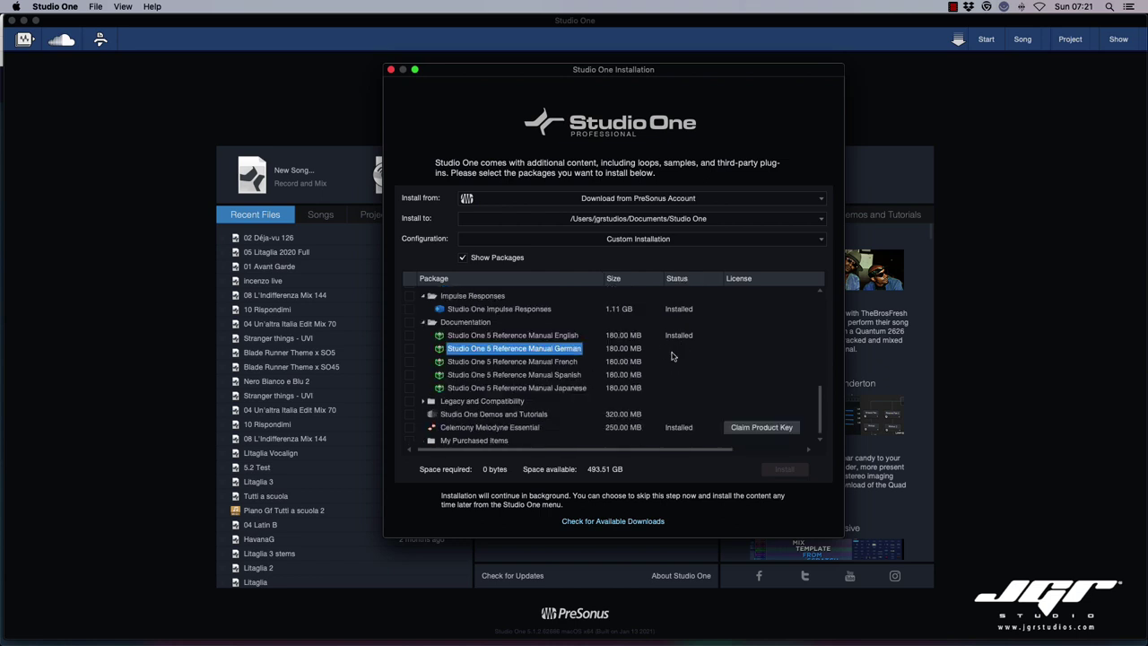
pyautogui.click(410, 349)
pyautogui.hscroll(-1, 410, 351)
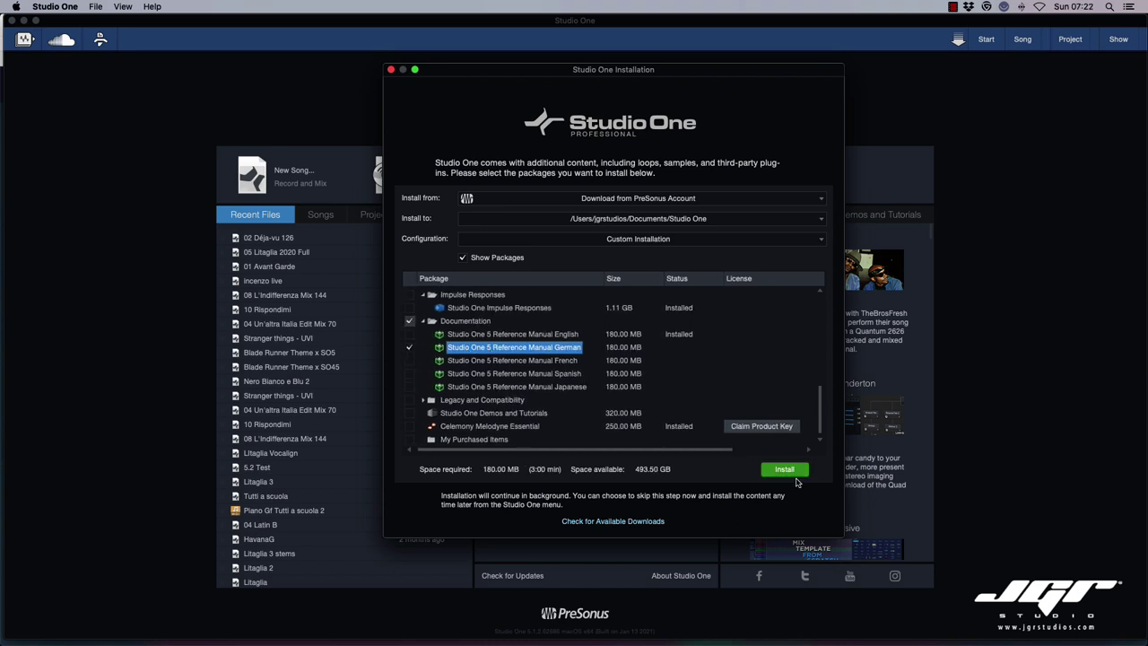
pyautogui.click(410, 348)
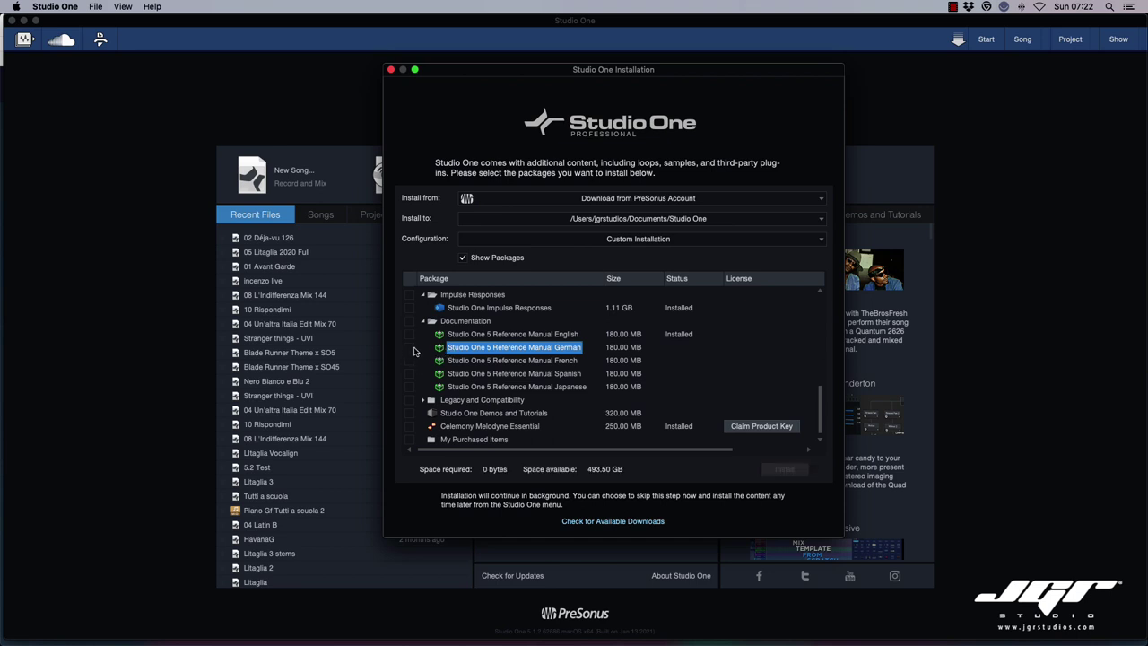
pyautogui.click(409, 347)
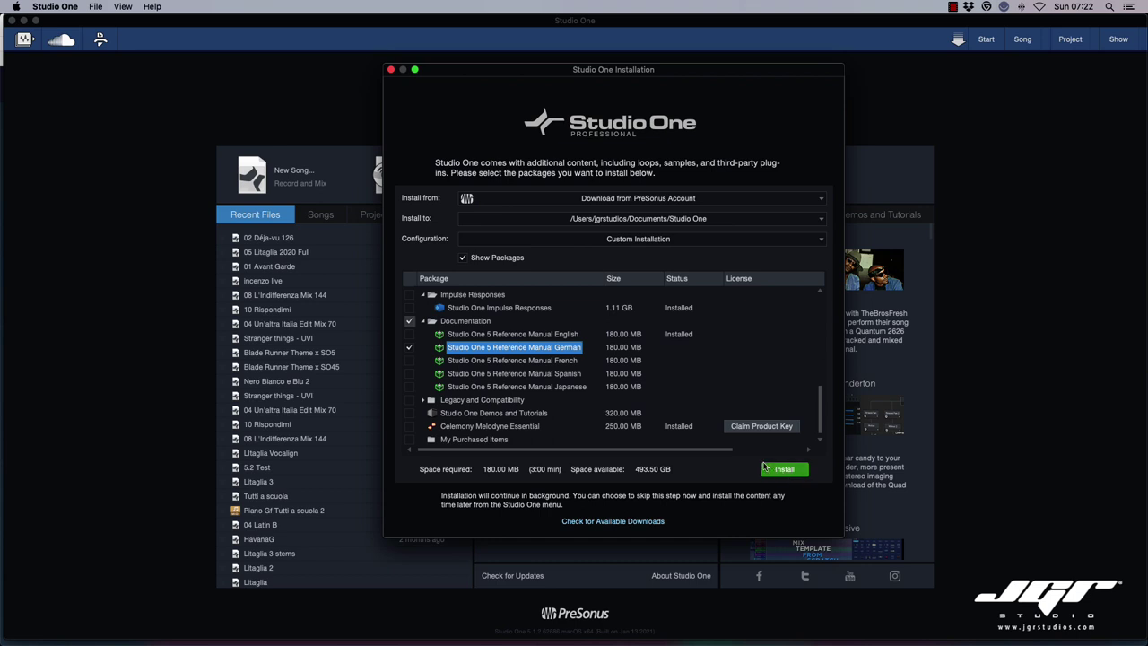
pyautogui.click(410, 347)
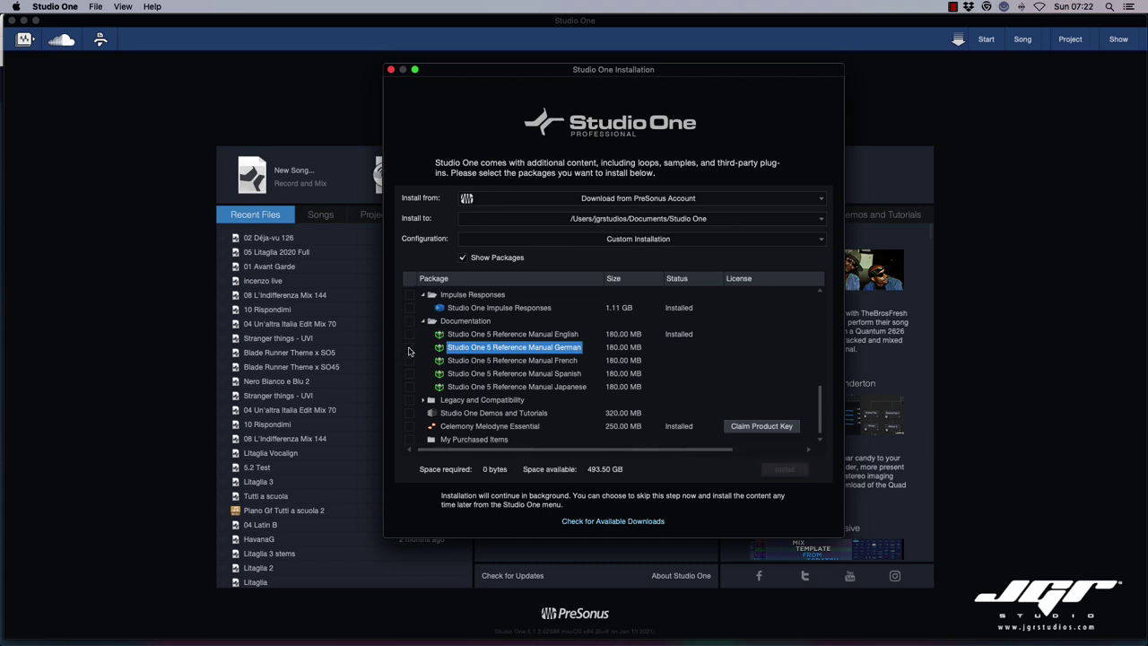
pyautogui.click(424, 321)
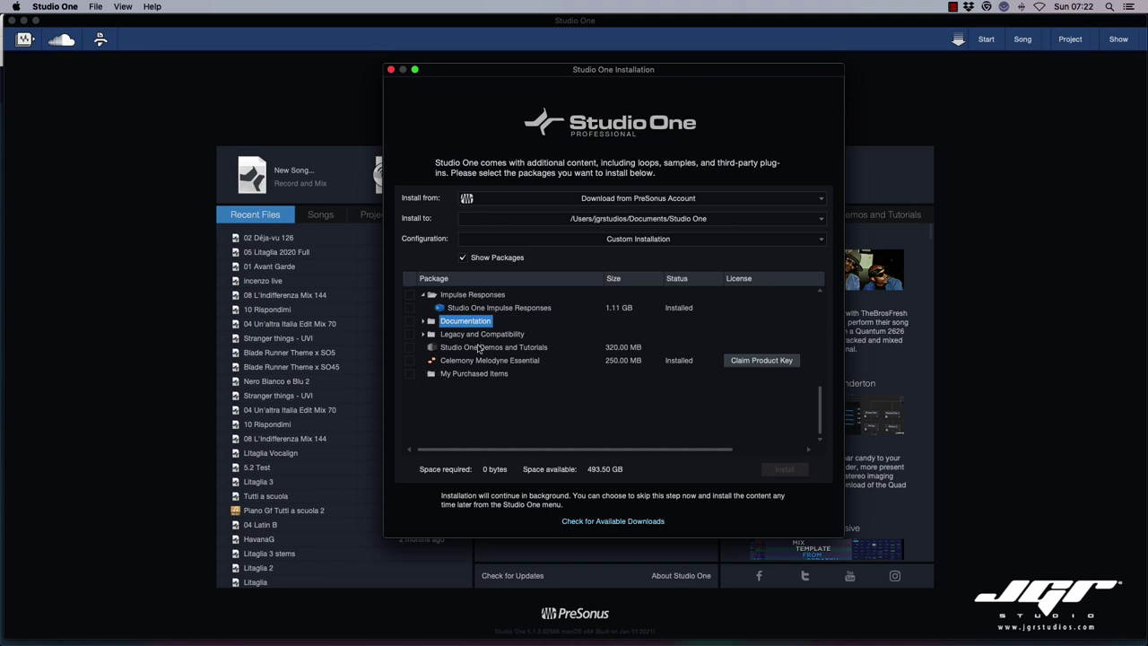
# Step: Mark all packages under My Purchased Items and look through them for ones not installed, such as PreSonus - Euphoric Apex
pyautogui.click(408, 375)
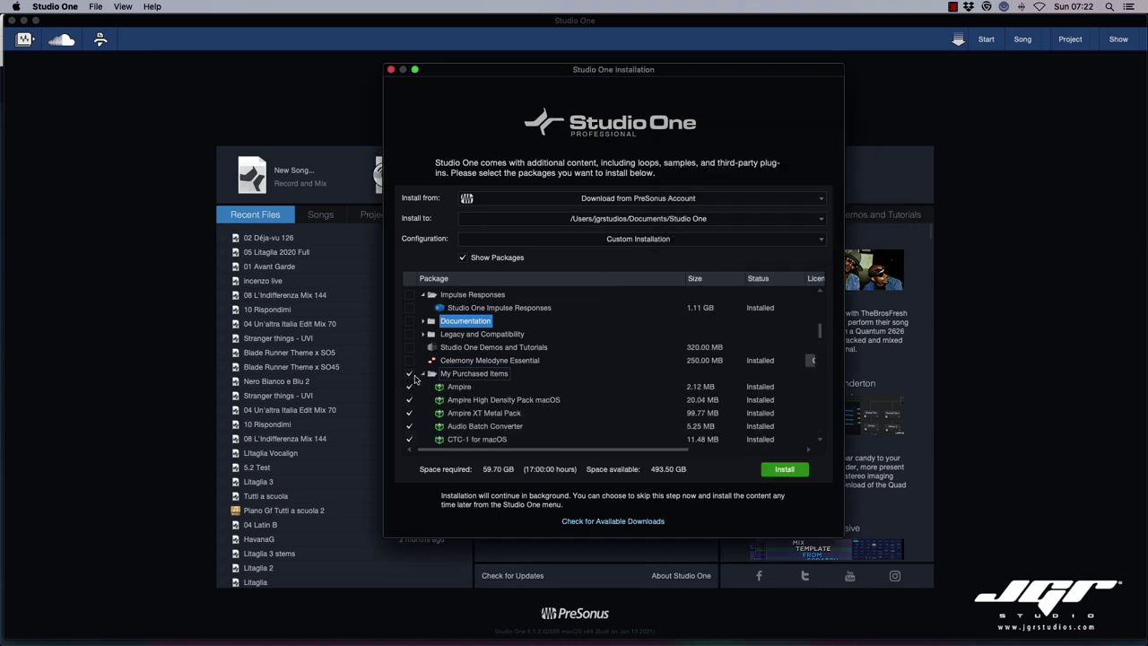
pyautogui.scroll(-5, 491, 380)
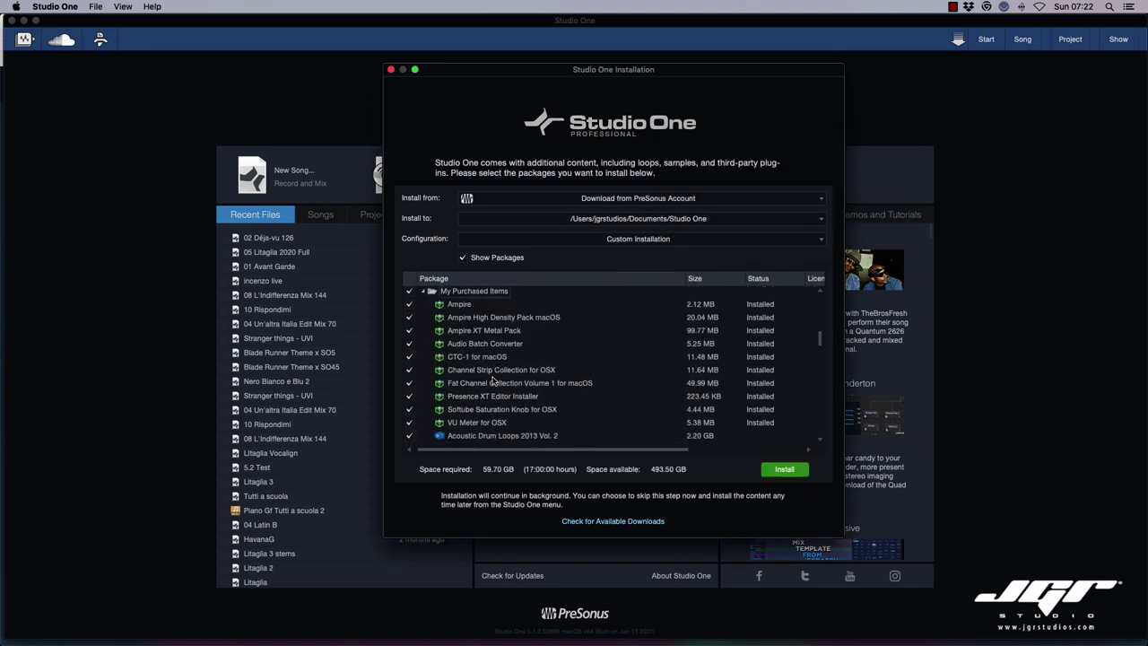
pyautogui.scroll(-4, 491, 381)
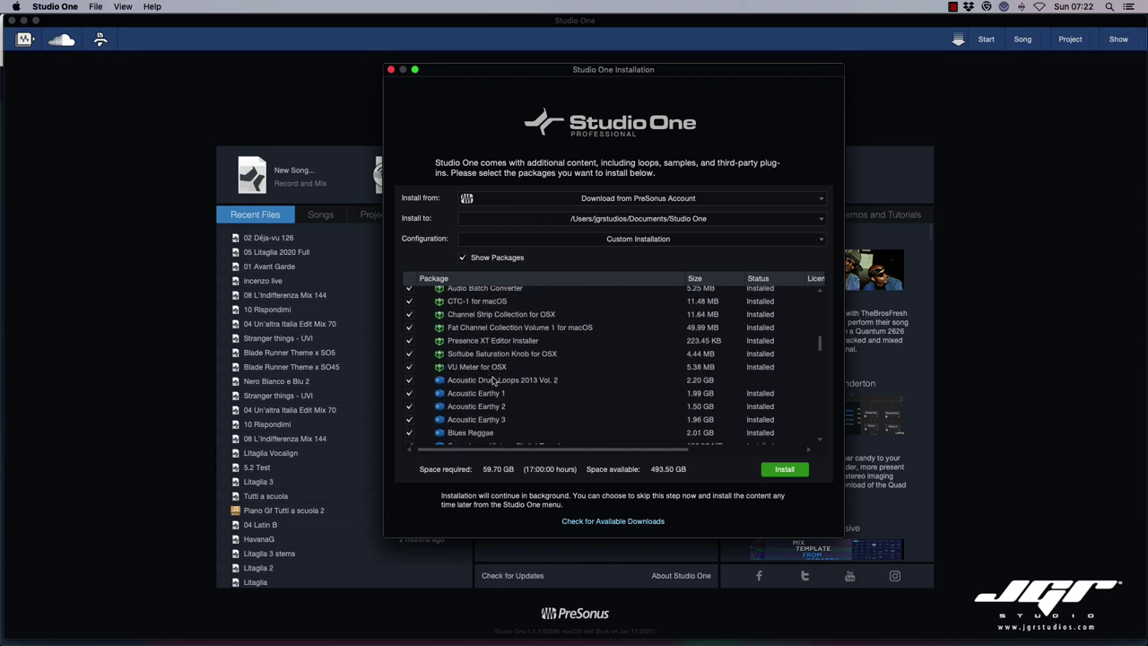
pyautogui.scroll(-15, 491, 380)
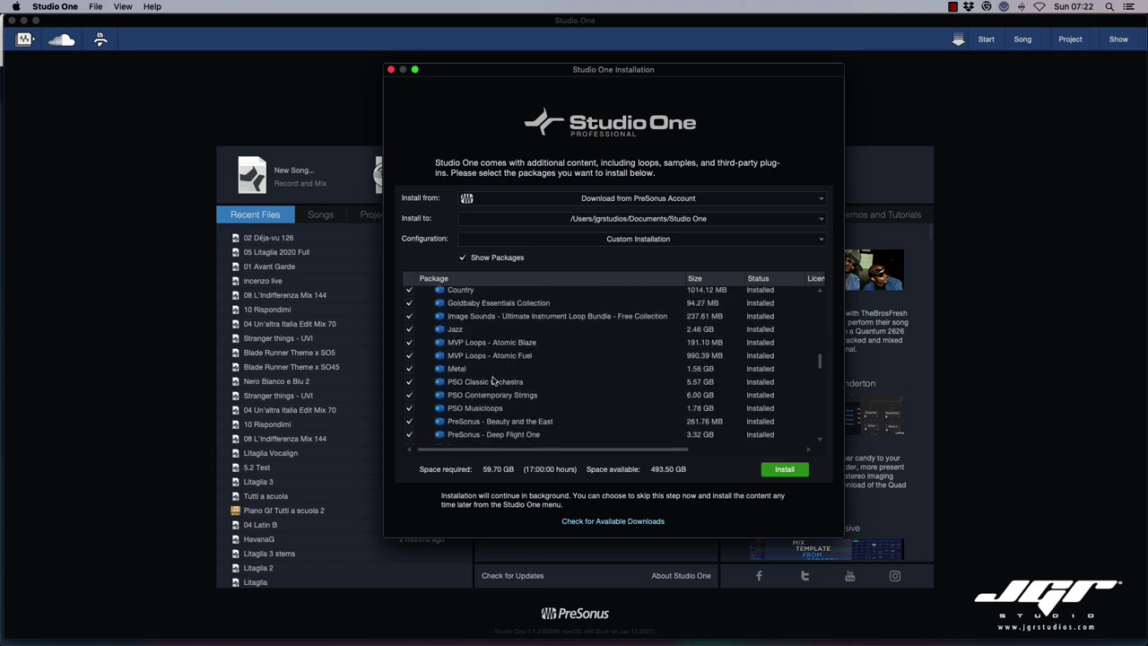
pyautogui.scroll(-6, 492, 380)
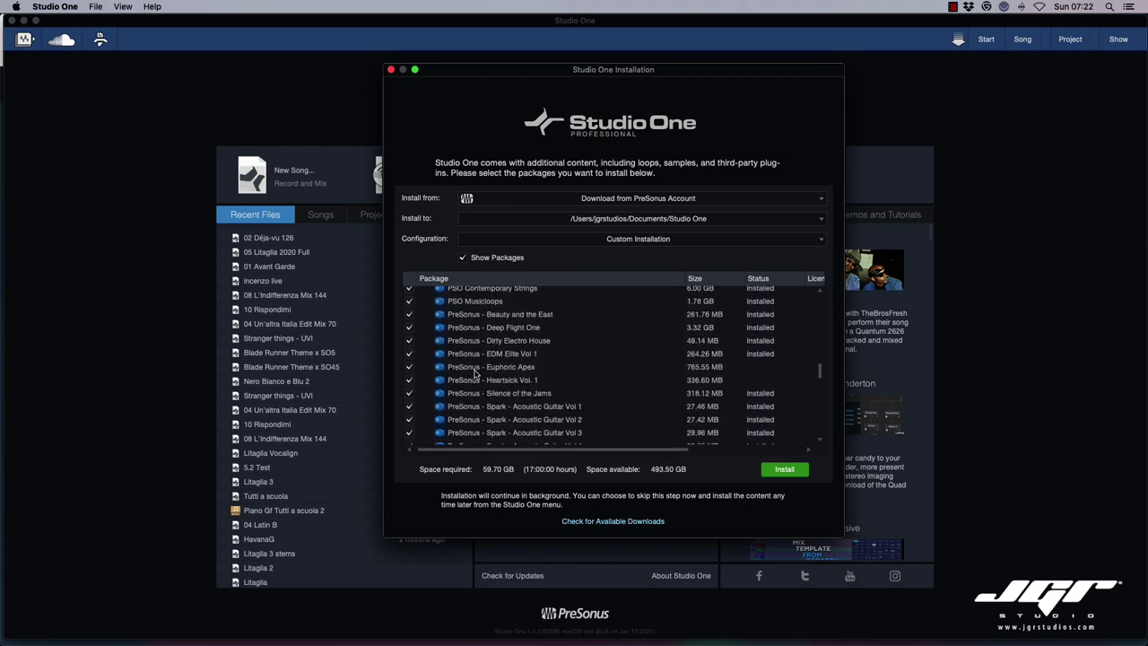
pyautogui.click(474, 371)
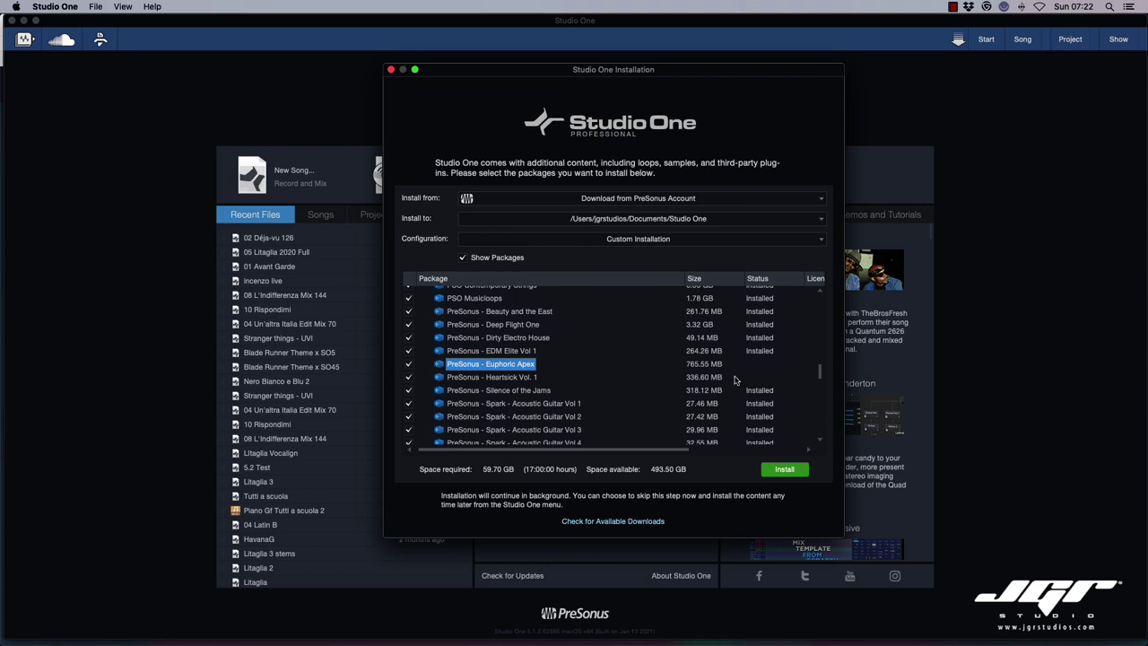
# Step: Leave only Acoustic Drum Loops 2013 Vol. 2, Euphoric Apex, Heartsick Vol. 1 and PreSonus Studio Grand marked for installation
pyautogui.scroll(8, 470, 330)
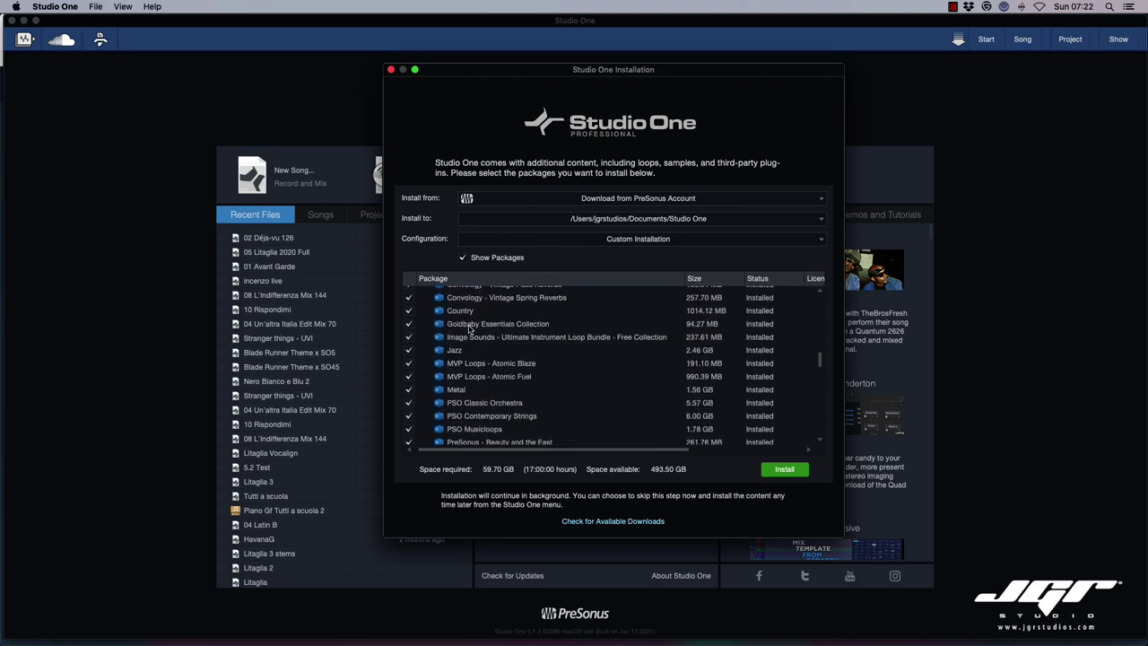
pyautogui.click(409, 332)
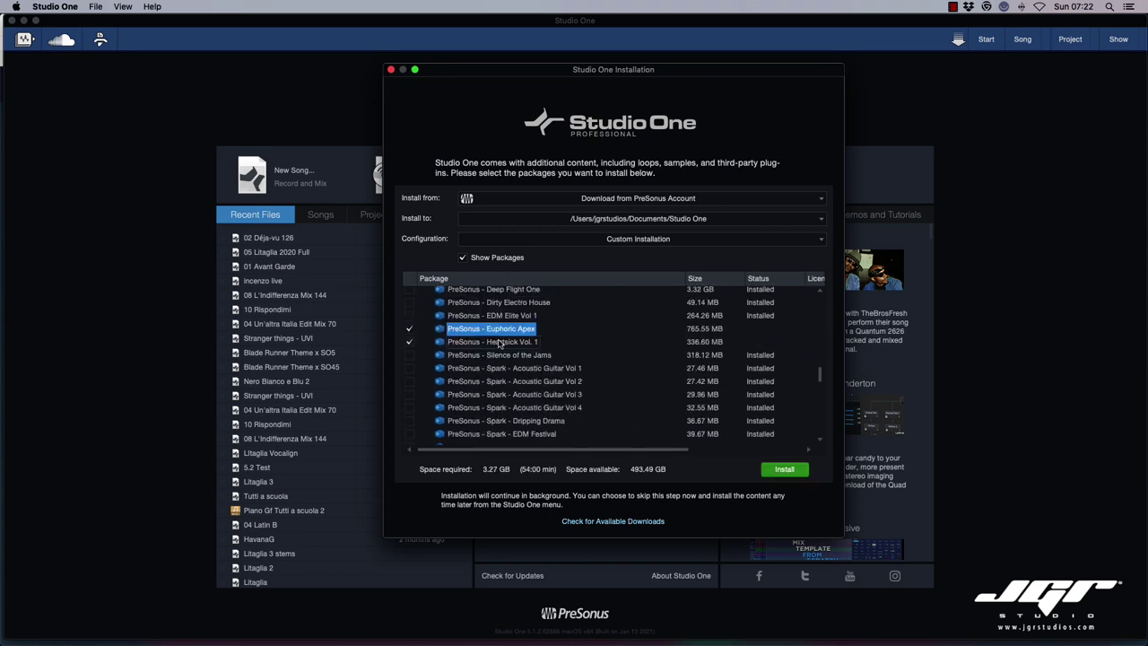
pyautogui.scroll(-6, 468, 345)
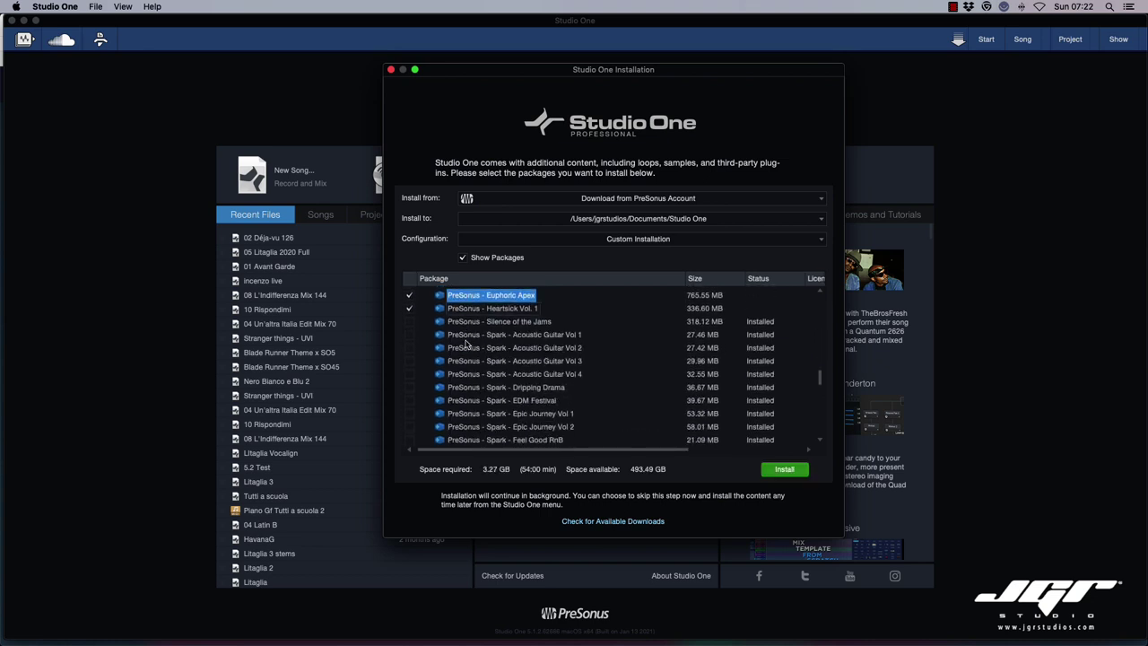
pyautogui.scroll(-10, 466, 346)
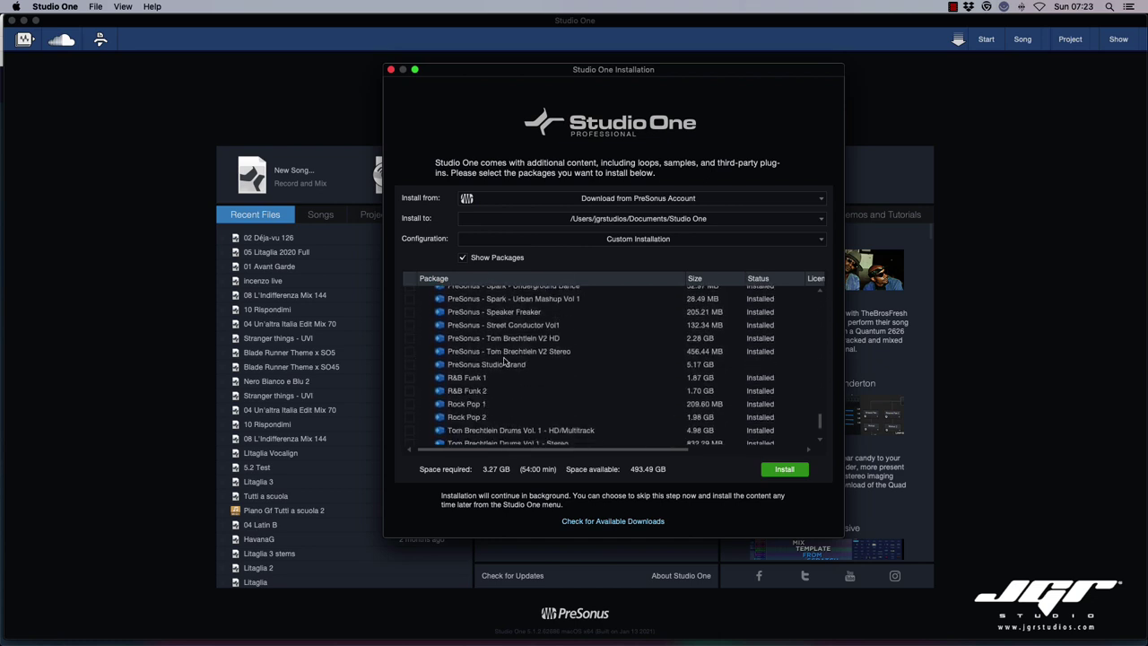
pyautogui.click(490, 363)
pyautogui.scroll(-3, 485, 368)
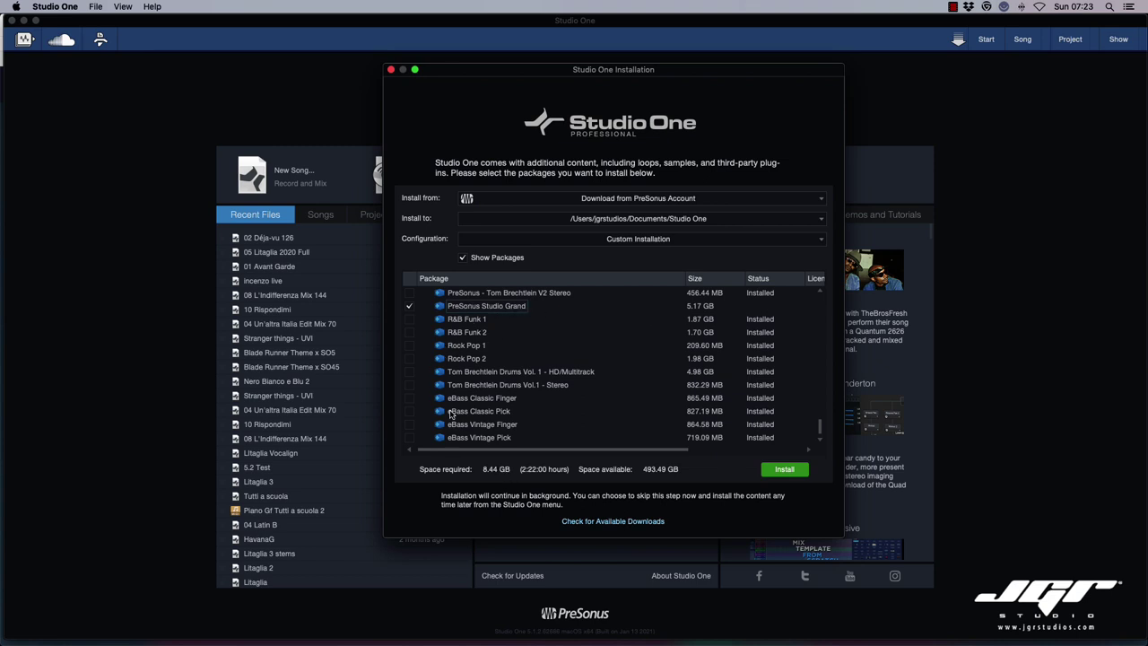
# Step: Review the marked purchased packages and start installing from the PreSonus account, choosing to install only the missing ones
pyautogui.scroll(10, 690, 318)
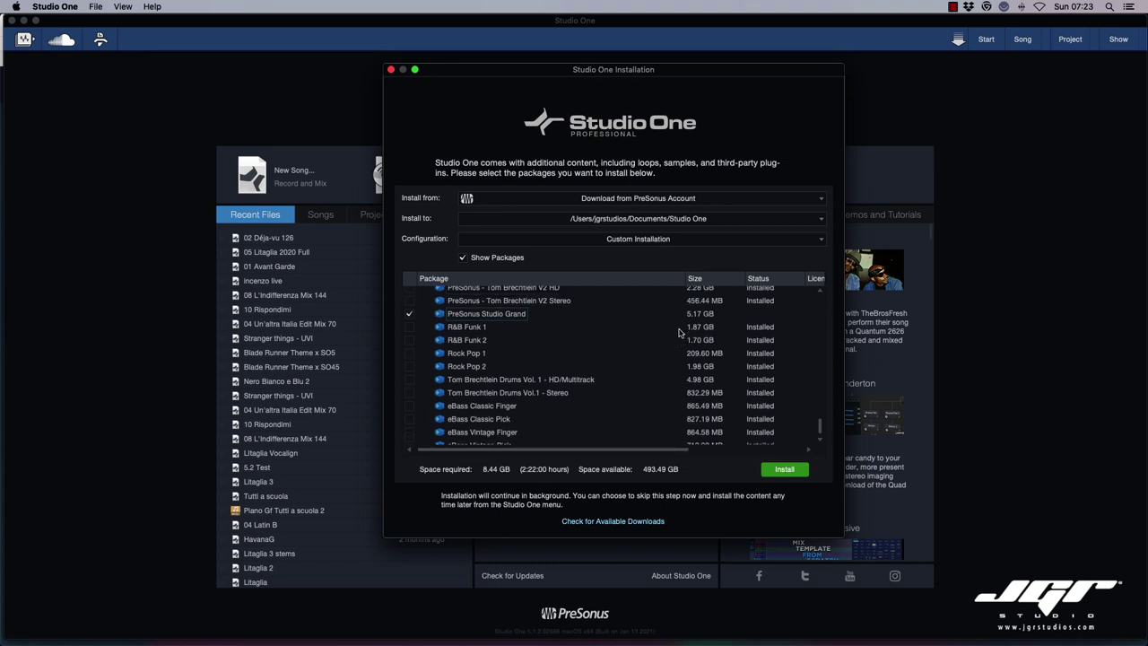
pyautogui.scroll(10, 679, 333)
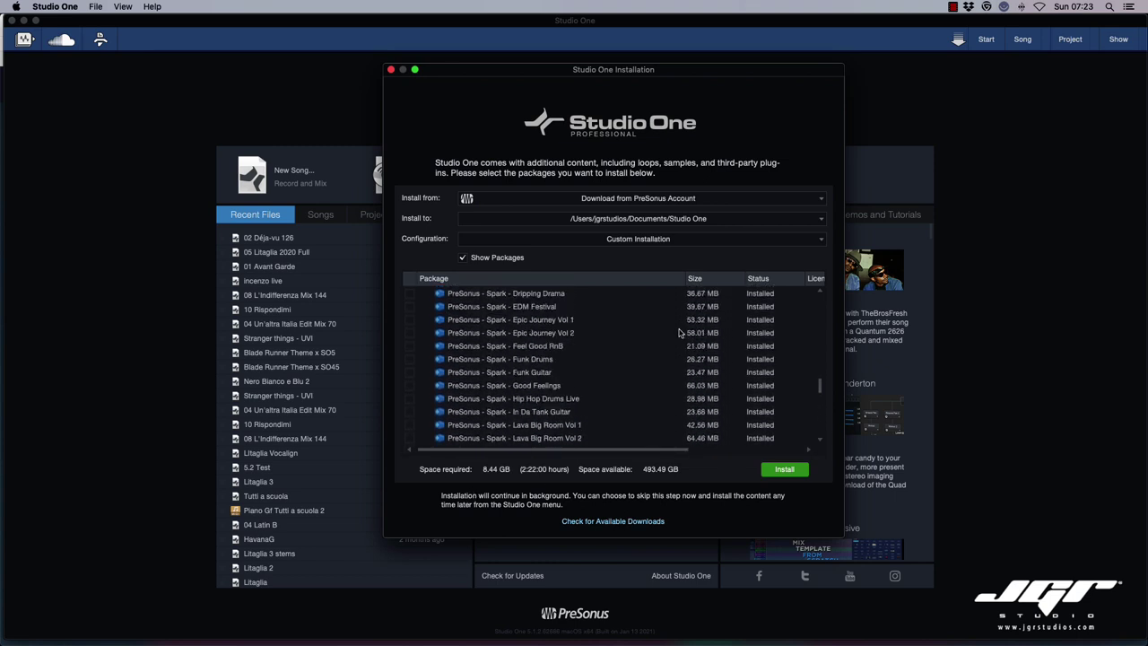
pyautogui.scroll(-10, 617, 362)
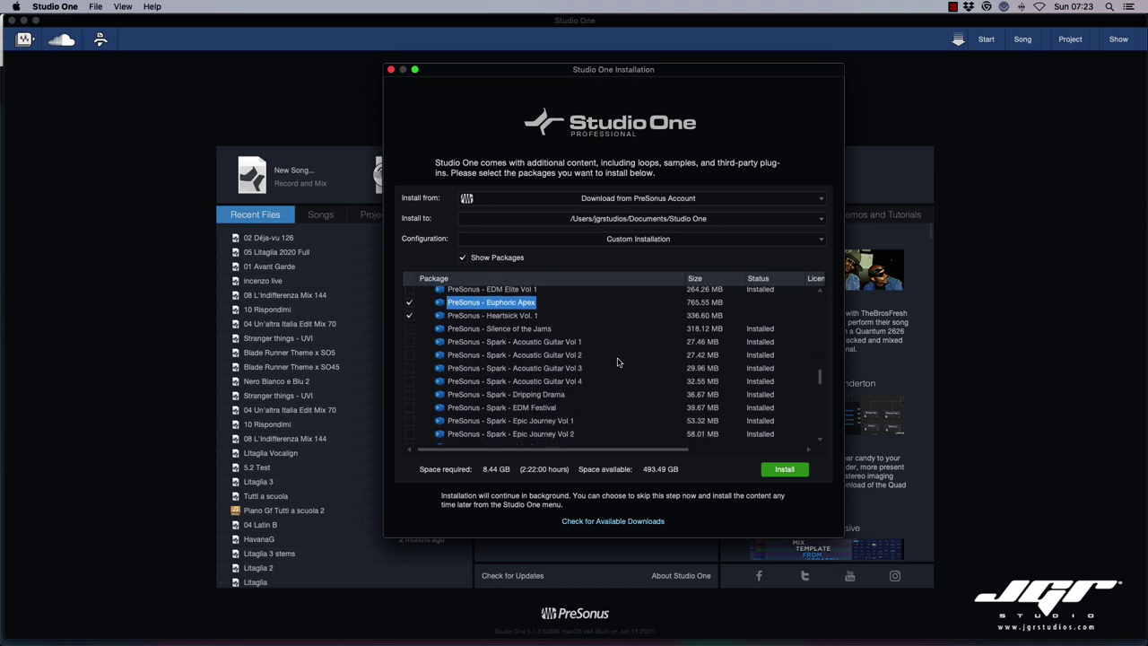
pyautogui.scroll(-5, 617, 362)
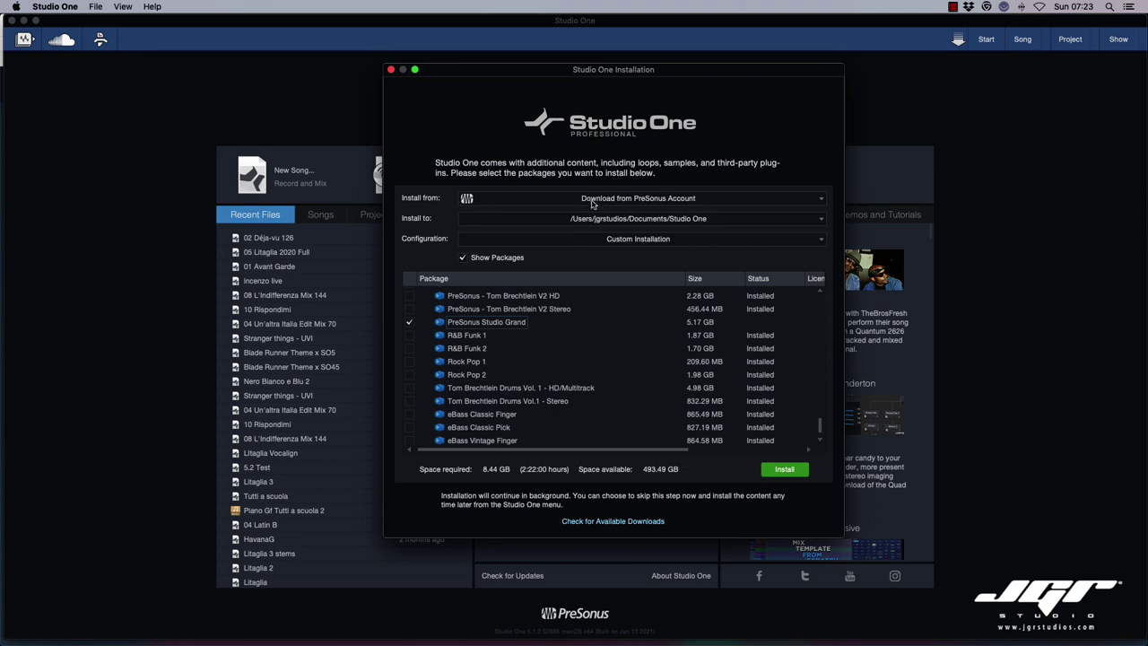
pyautogui.click(773, 474)
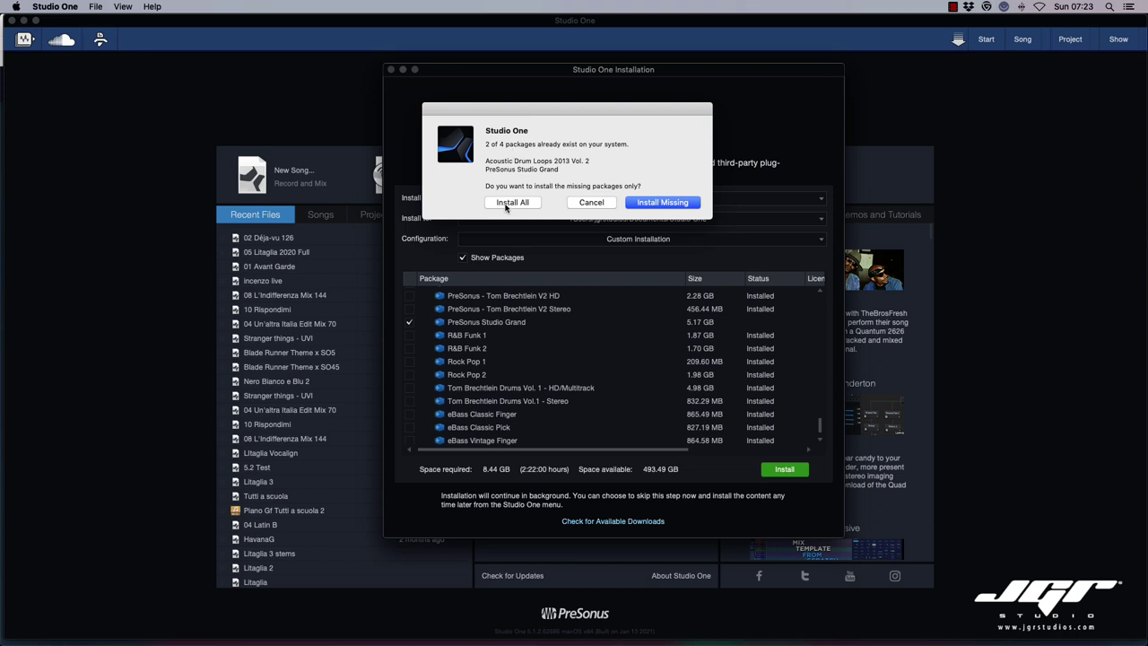
pyautogui.click(669, 203)
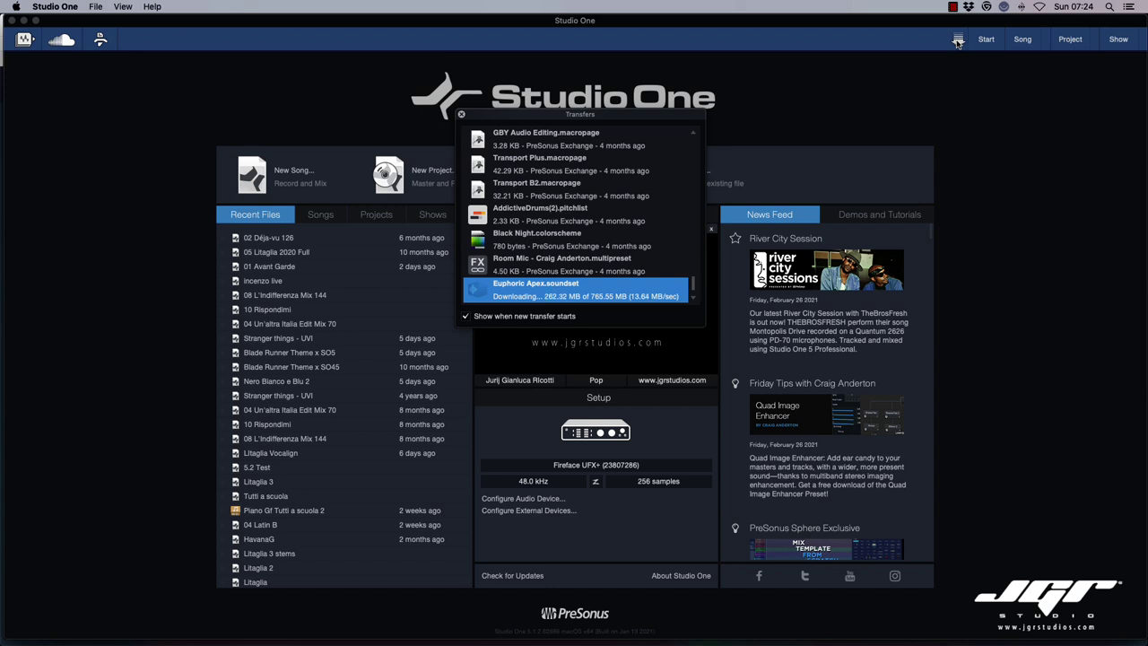
# Step: Check the download progress of the Euphoric Apex and Heartsick Vol. 1 soundsets in the transfer list, and close it
pyautogui.click(461, 116)
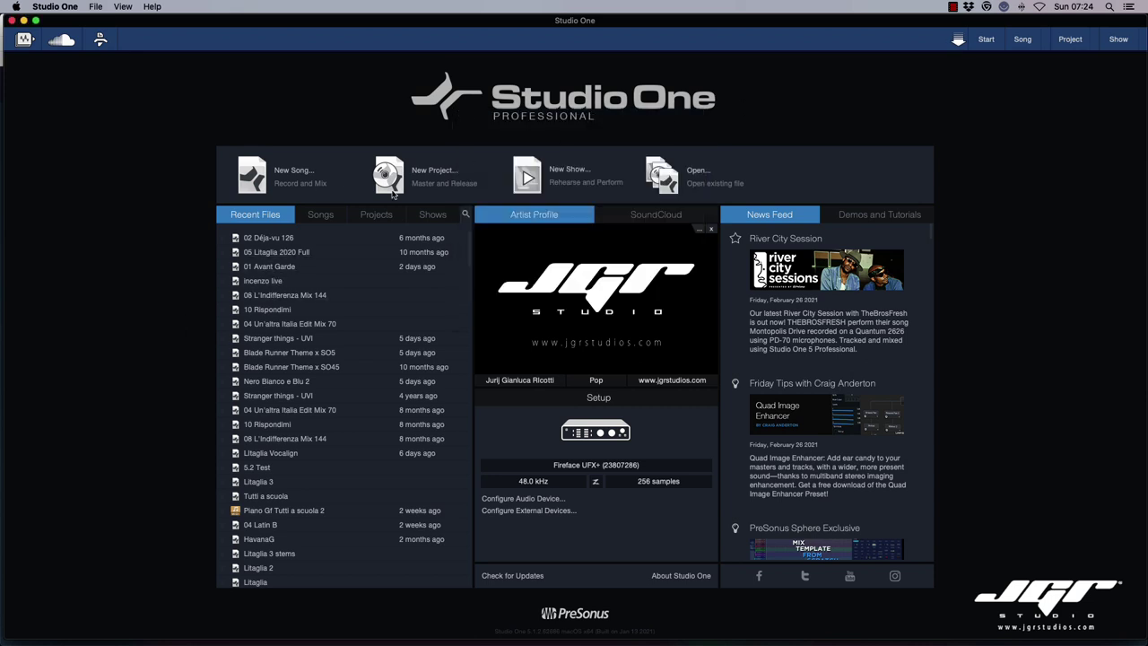
pyautogui.click(957, 40)
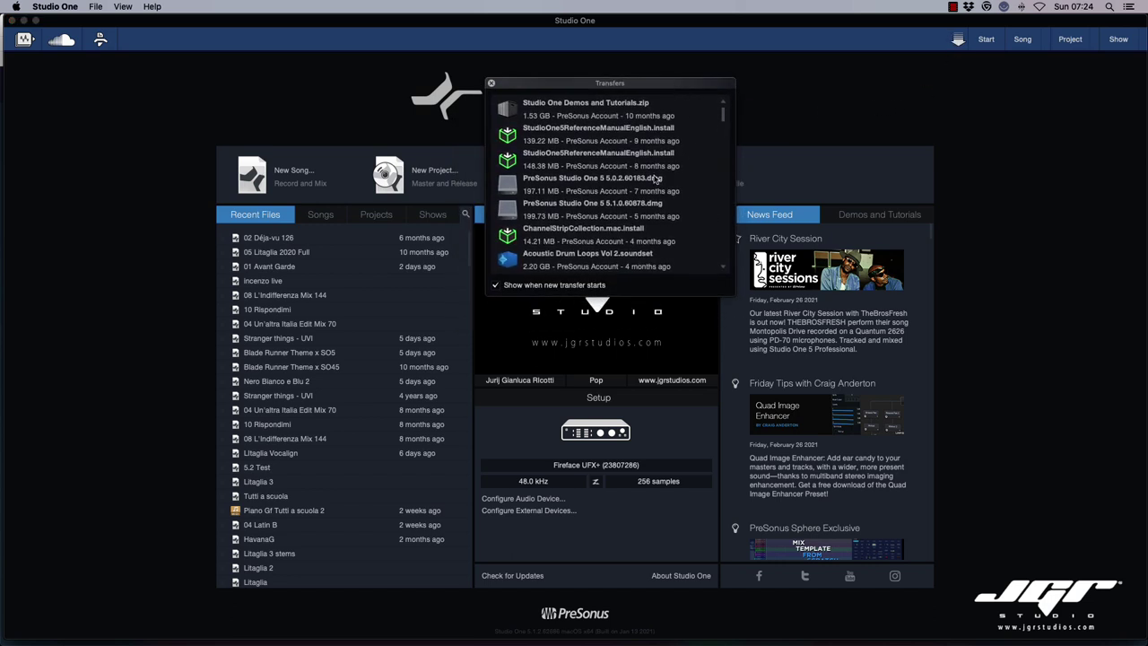
pyautogui.scroll(-10, 656, 179)
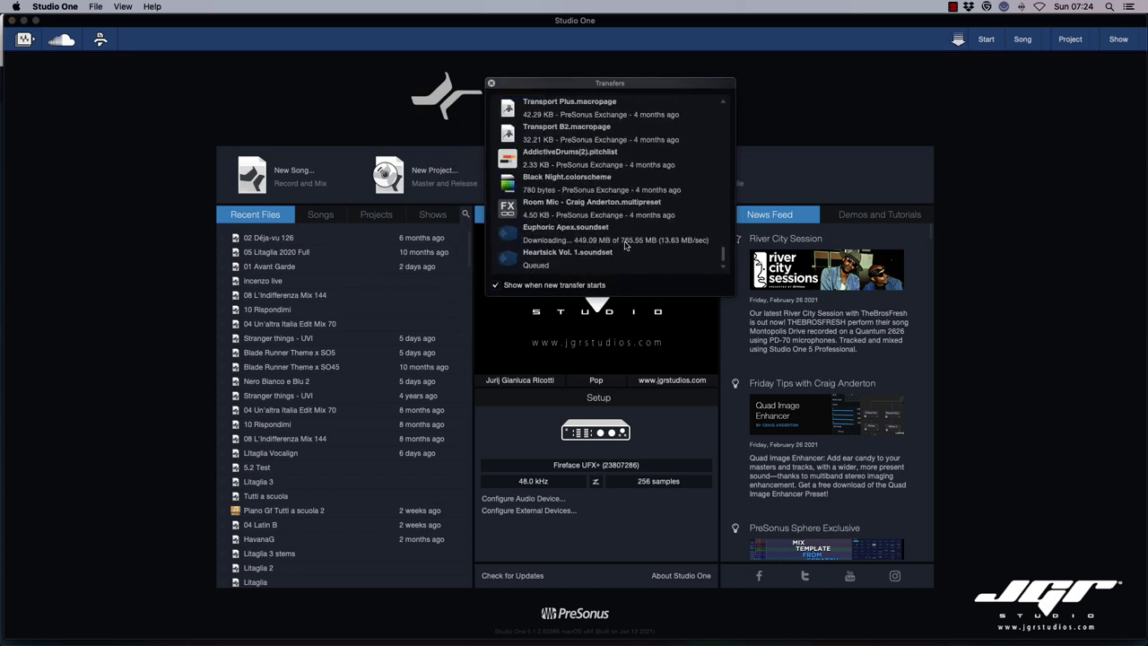
pyautogui.click(491, 84)
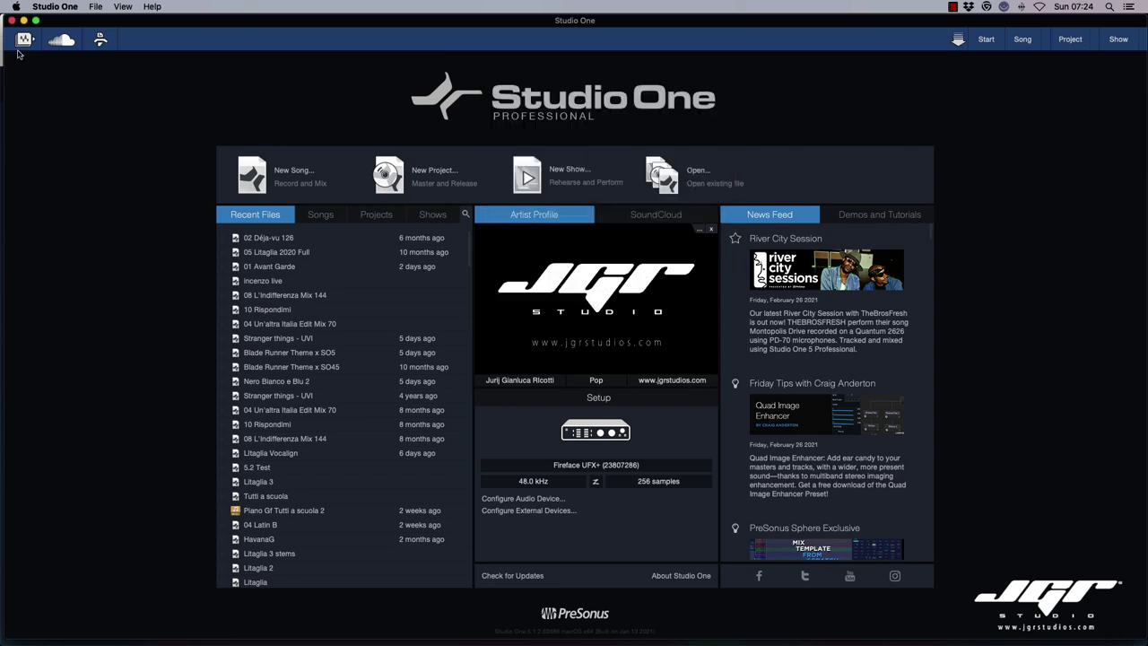
# Step: Open the Studio One Extensions list, look through My Extensions, and check the extensions for updates
pyautogui.click(62, 6)
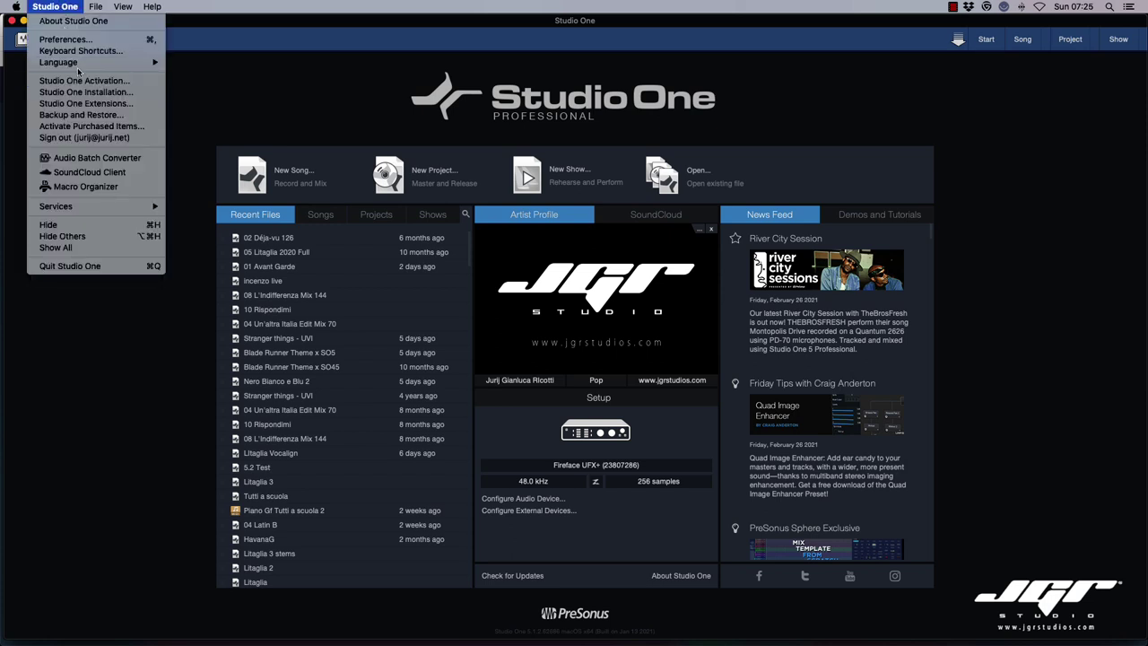
pyautogui.click(88, 104)
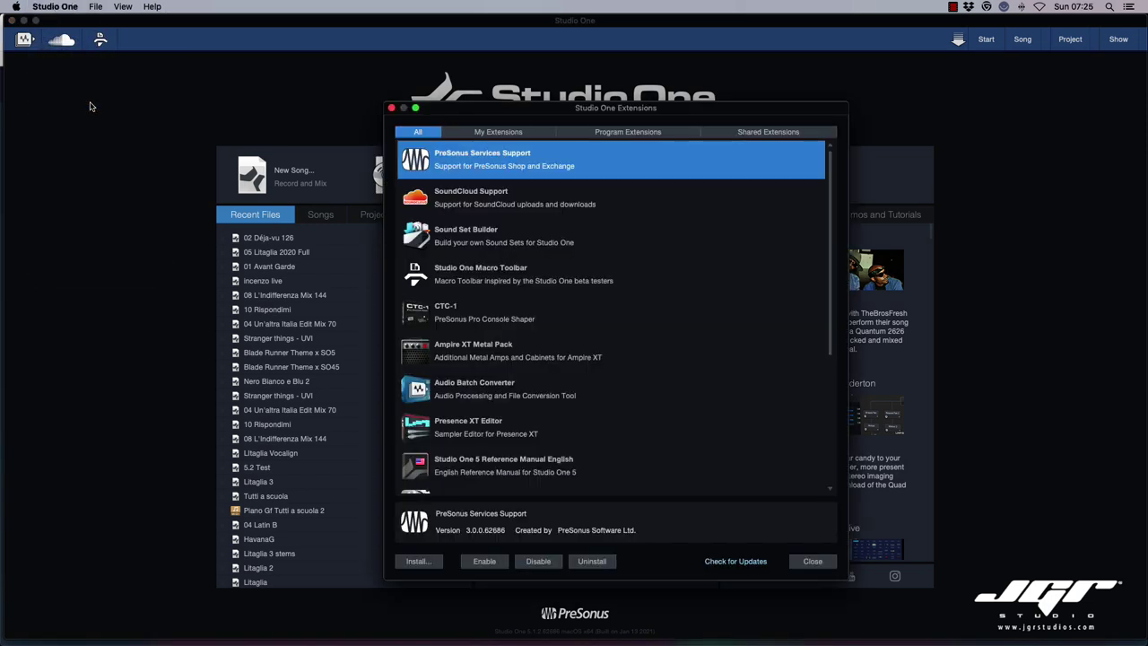
pyautogui.scroll(-6, 477, 237)
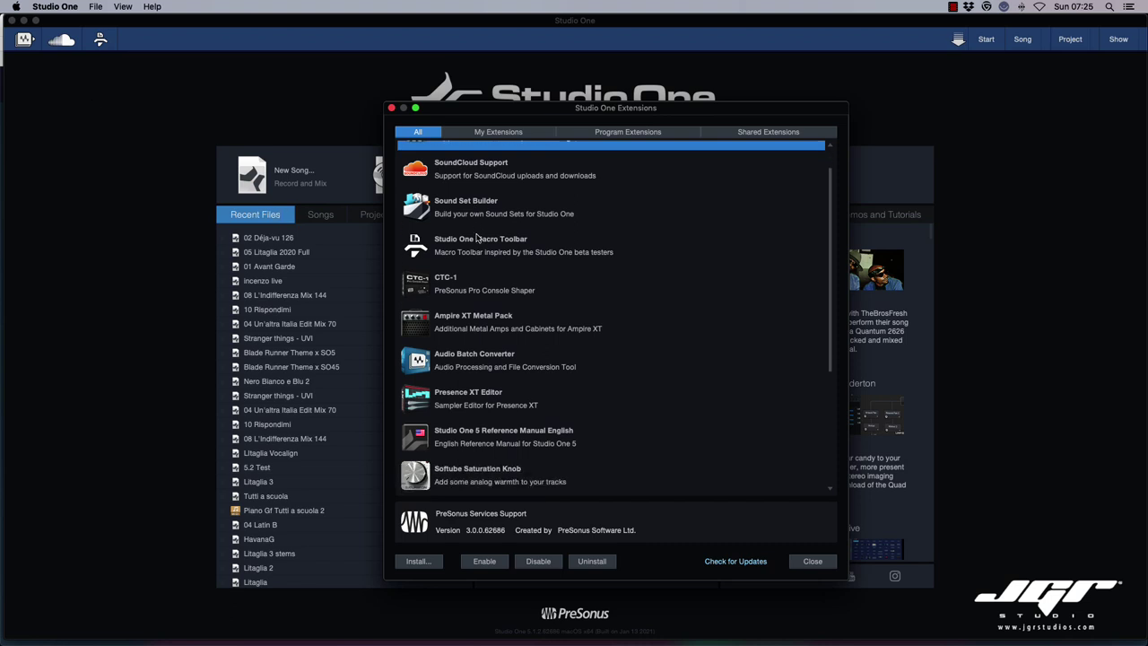
pyautogui.scroll(6, 477, 238)
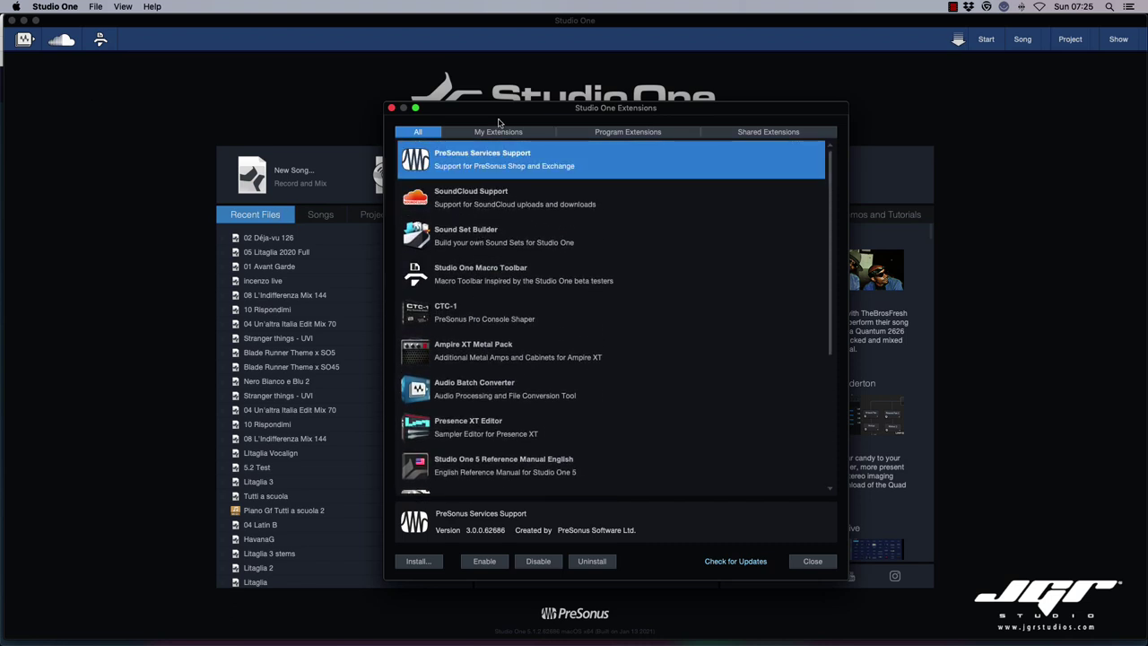
pyautogui.moveTo(501, 110); pyautogui.dragTo(494, 63)
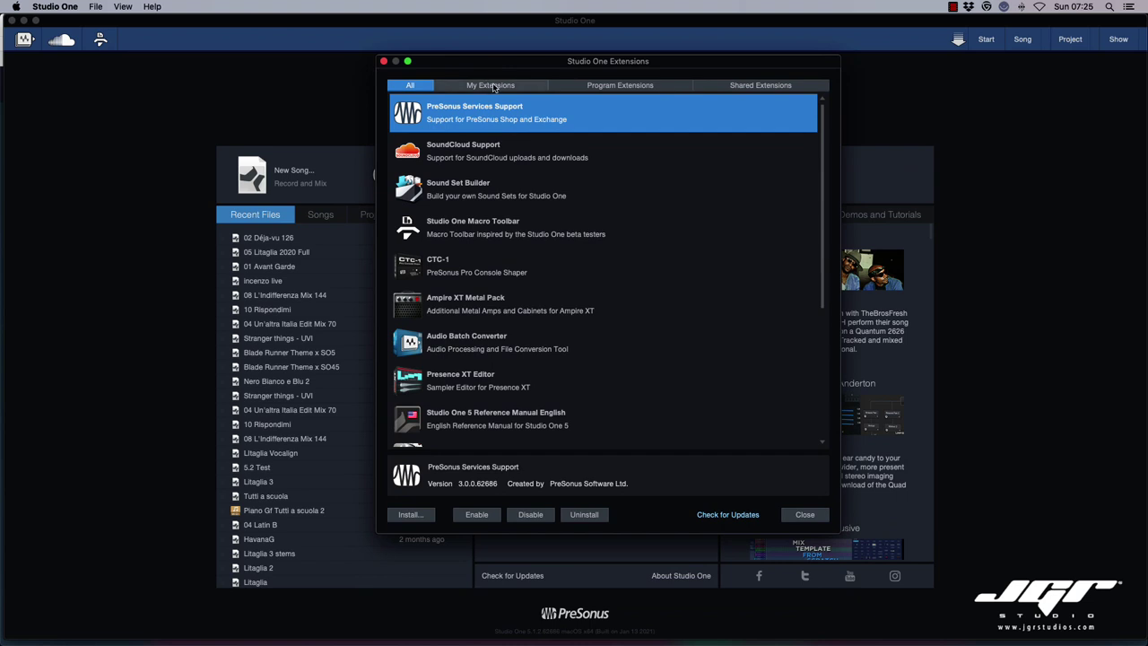
pyautogui.click(503, 87)
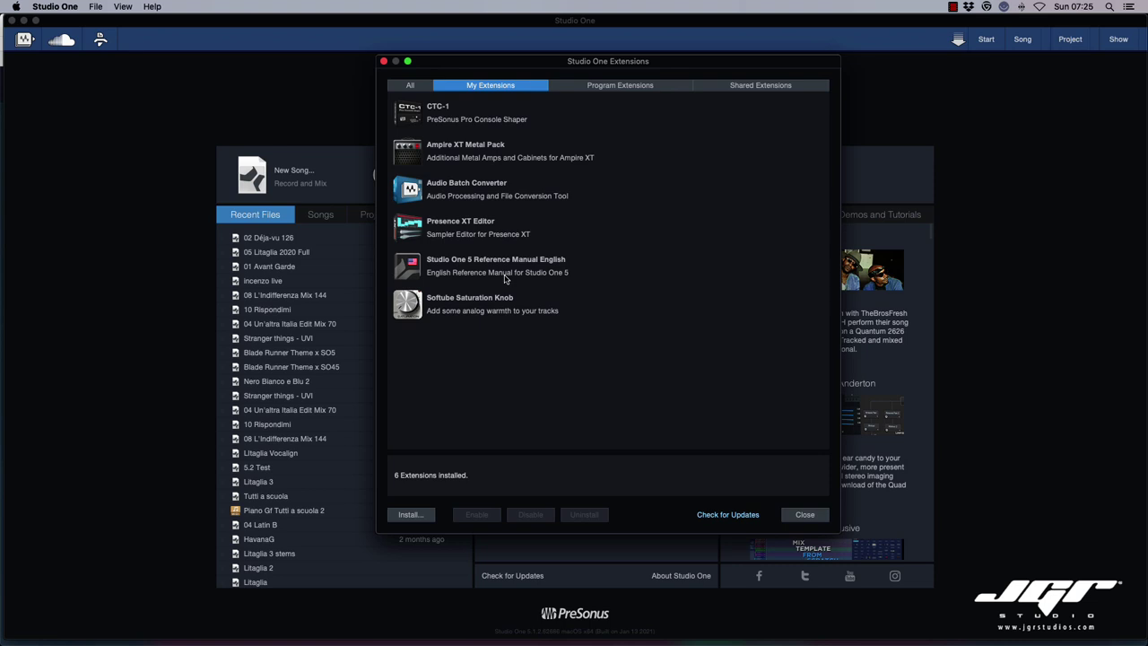
pyautogui.click(730, 518)
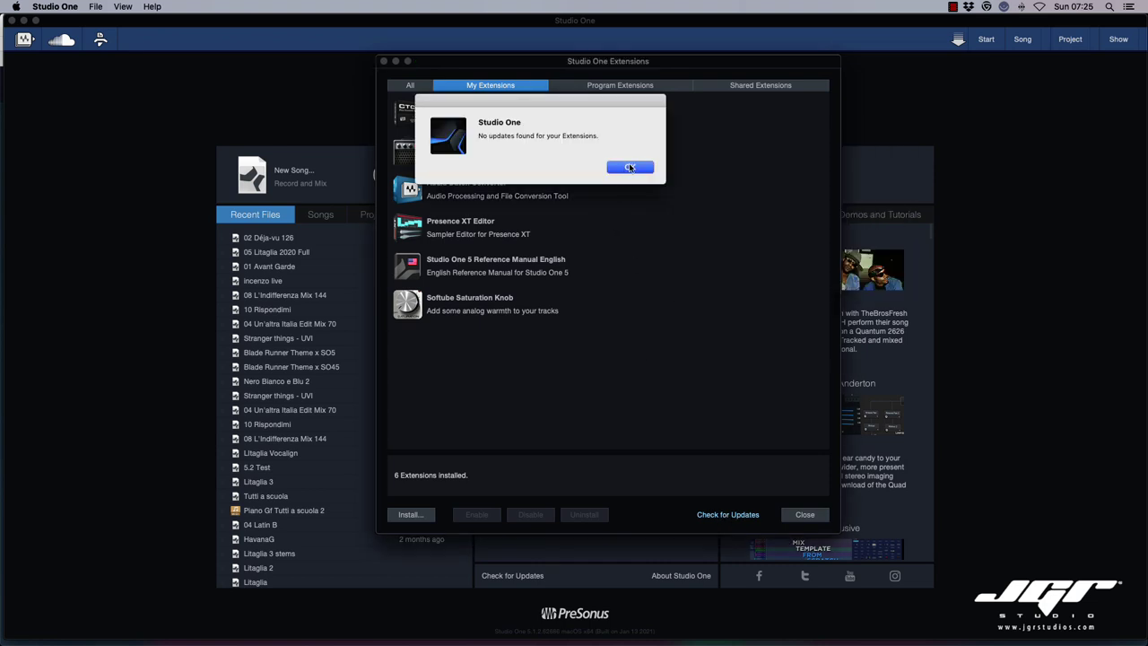
pyautogui.click(639, 171)
# Step: Review the Program Extensions and Shared Extensions, return to the full extensions list, and close the window
pyautogui.click(626, 86)
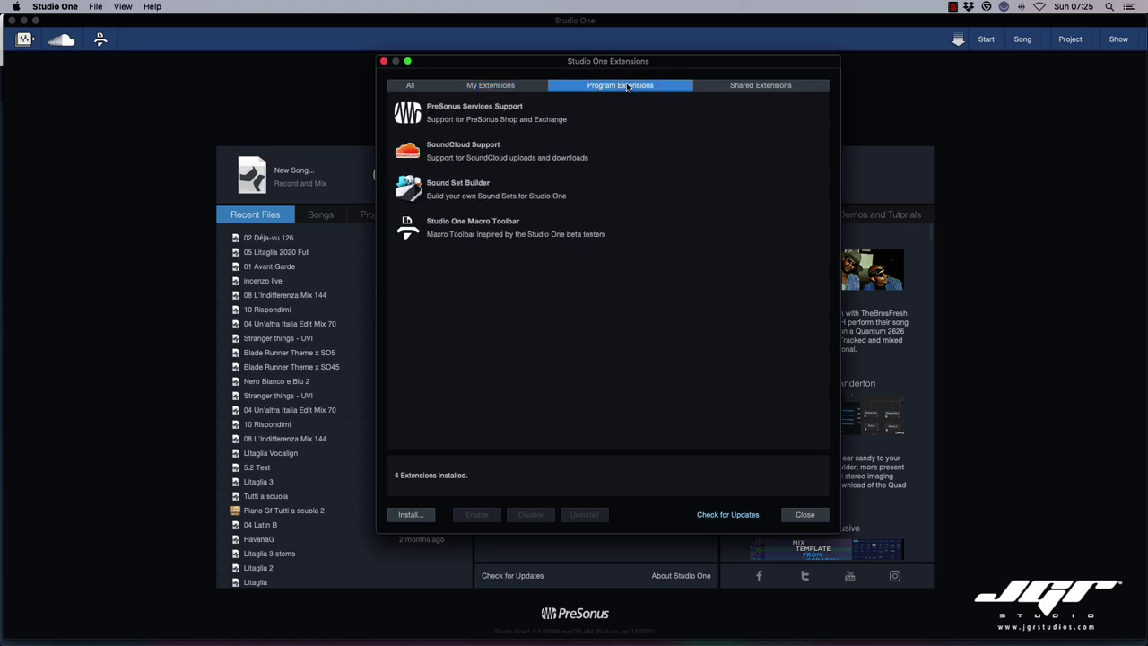
pyautogui.click(782, 87)
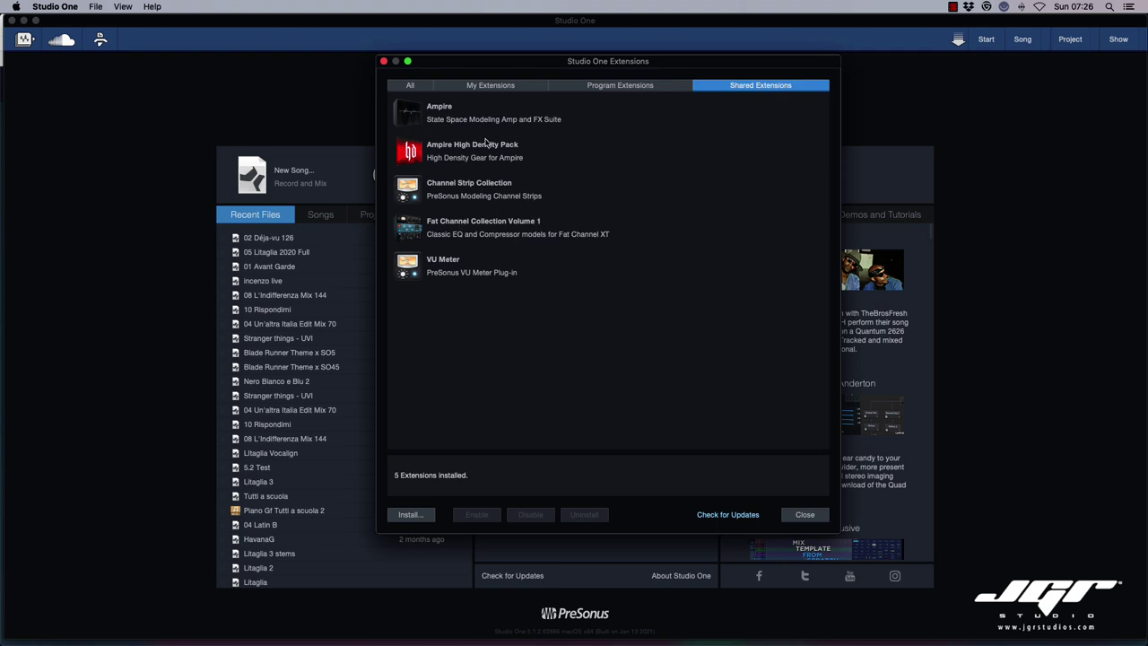
pyautogui.click(474, 86)
pyautogui.click(412, 85)
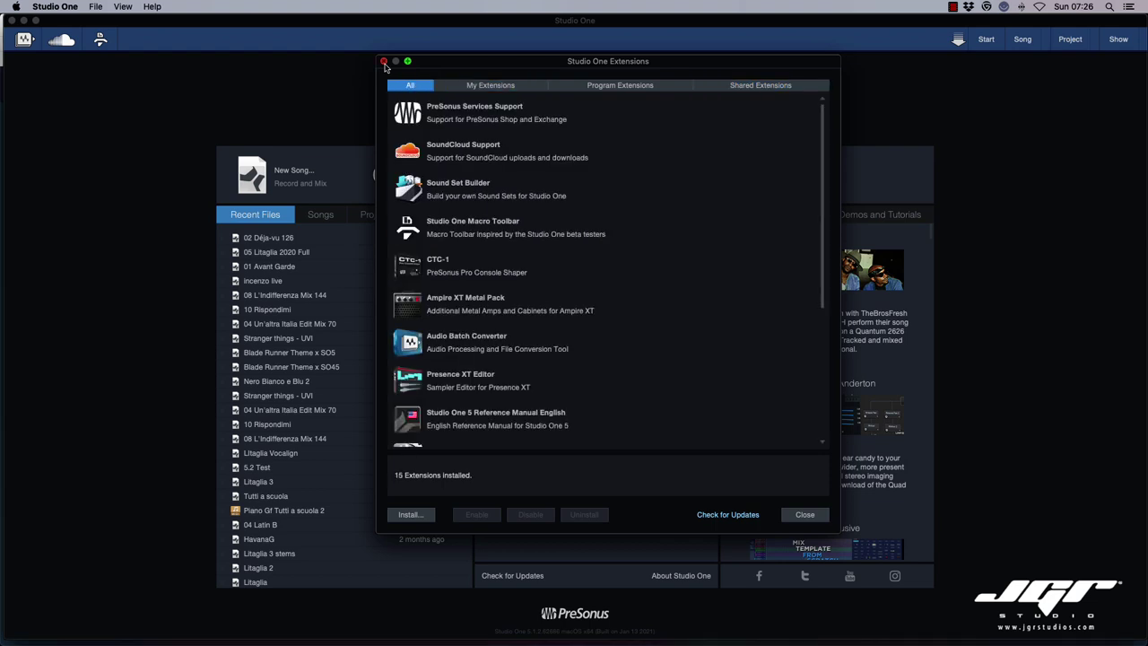
pyautogui.click(384, 62)
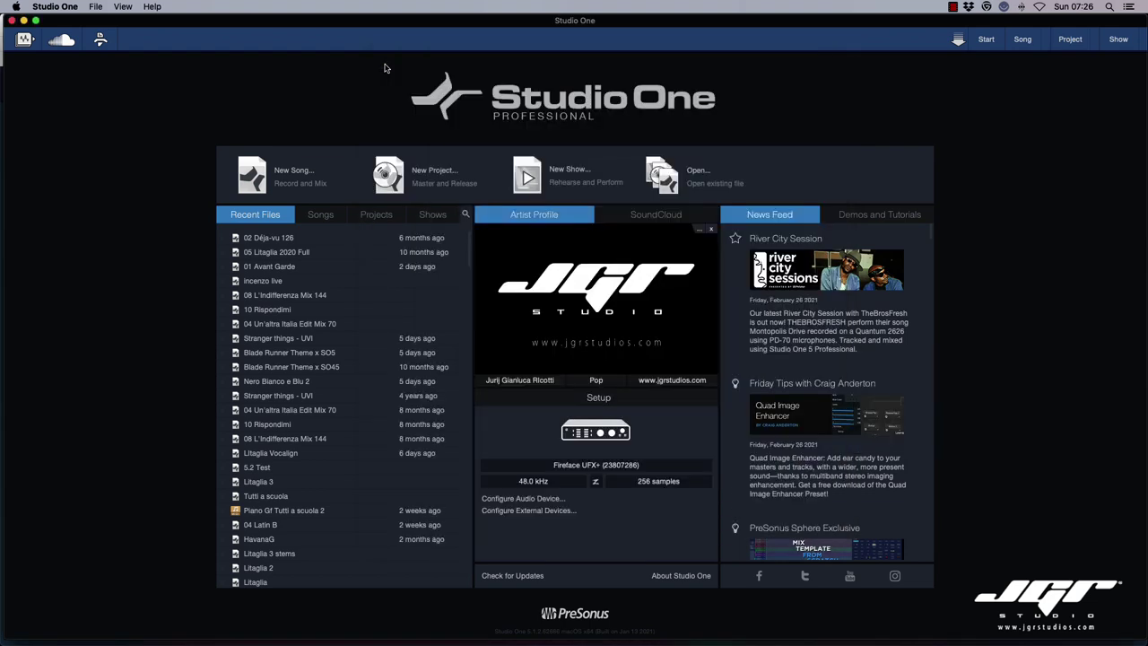
# Step: Open the Studio One Installation window, look through the packages under My Purchased Items, and close it without installing
pyautogui.click(55, 8)
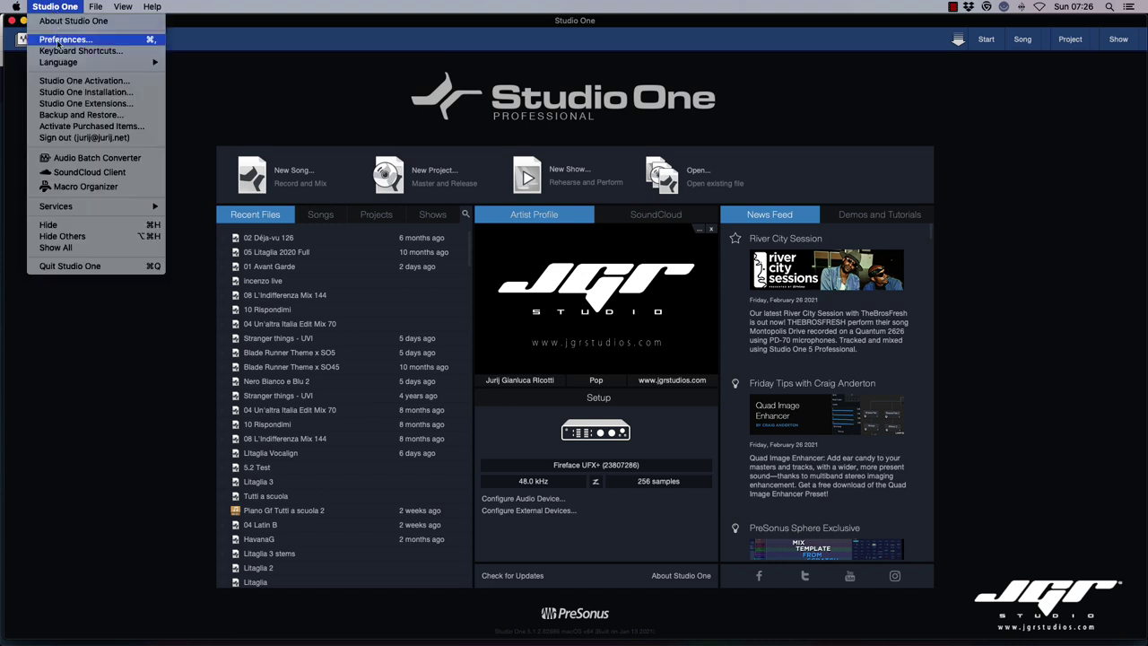
pyautogui.click(77, 92)
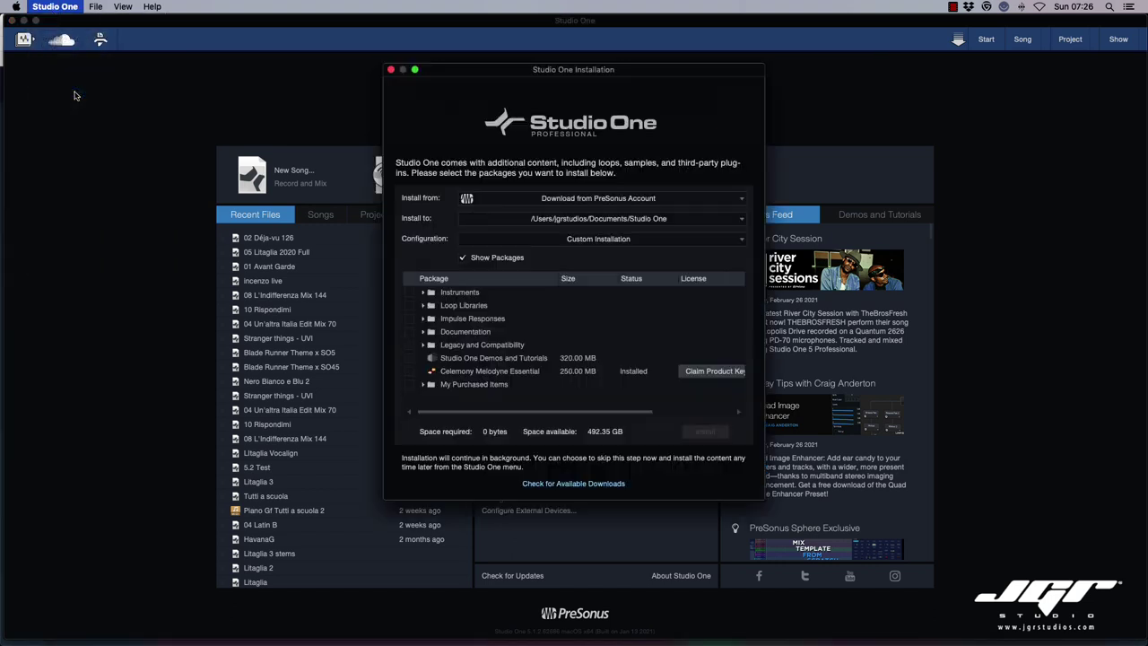
pyautogui.click(422, 383)
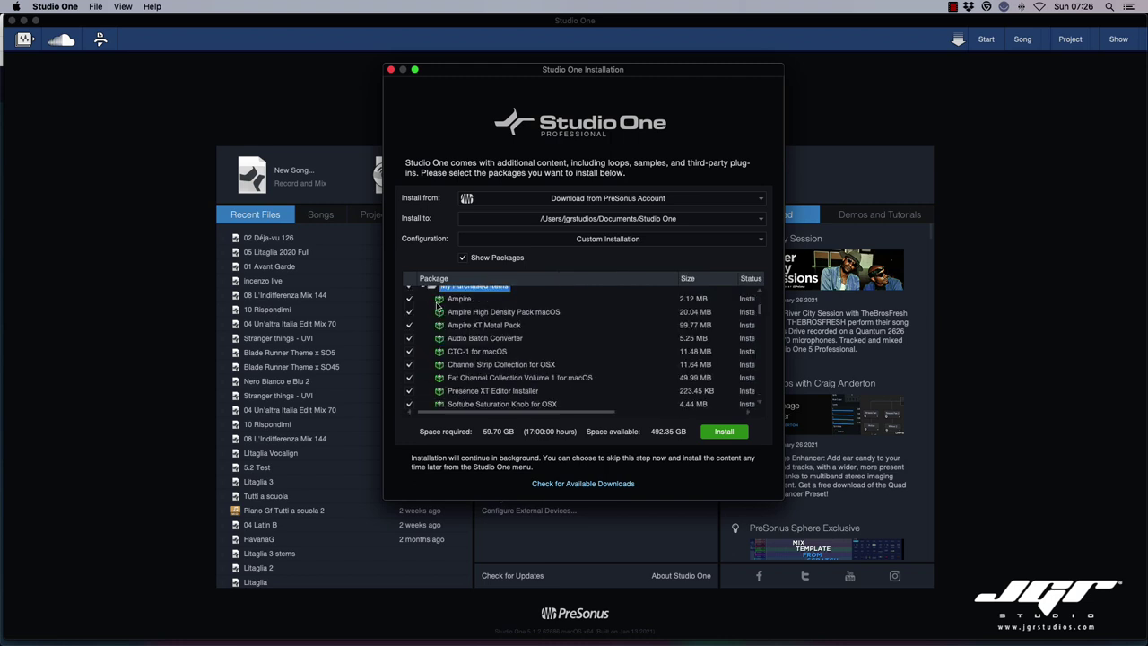
pyautogui.scroll(-3, 439, 323)
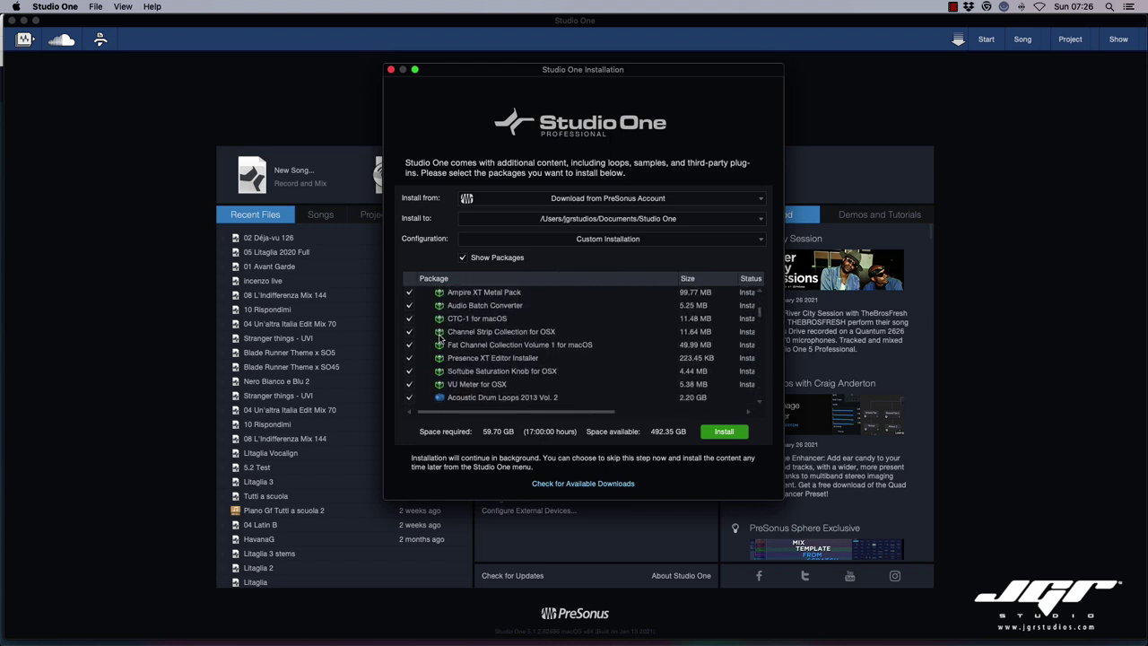
pyautogui.scroll(-1, 439, 352)
pyautogui.click(438, 354)
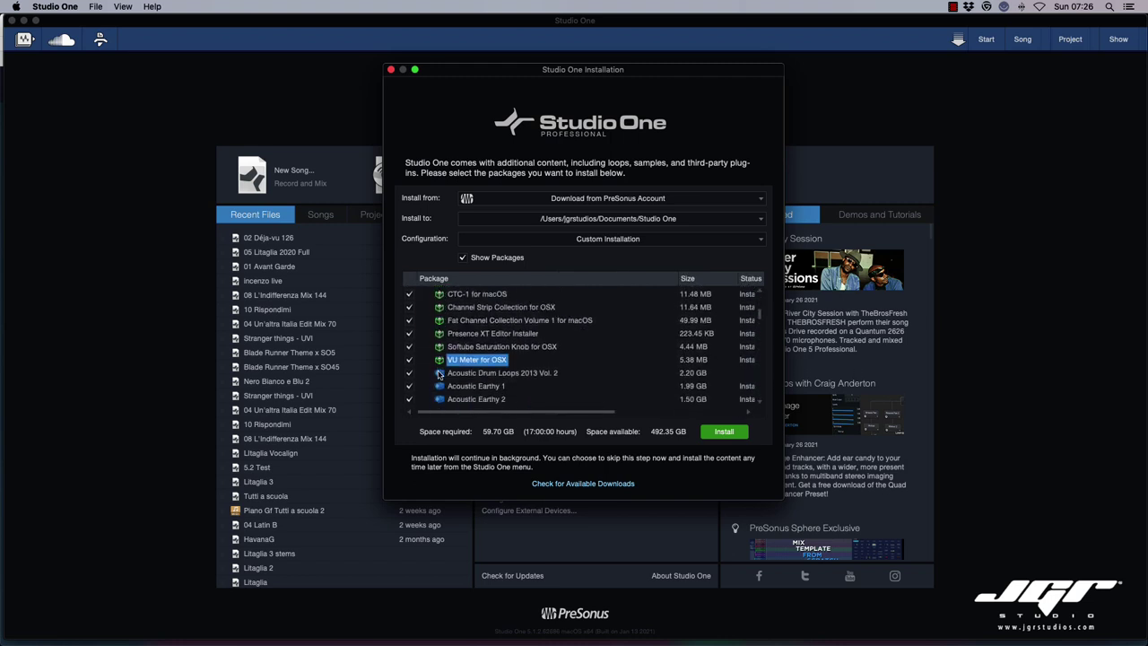
pyautogui.click(439, 345)
pyautogui.scroll(-3, 438, 346)
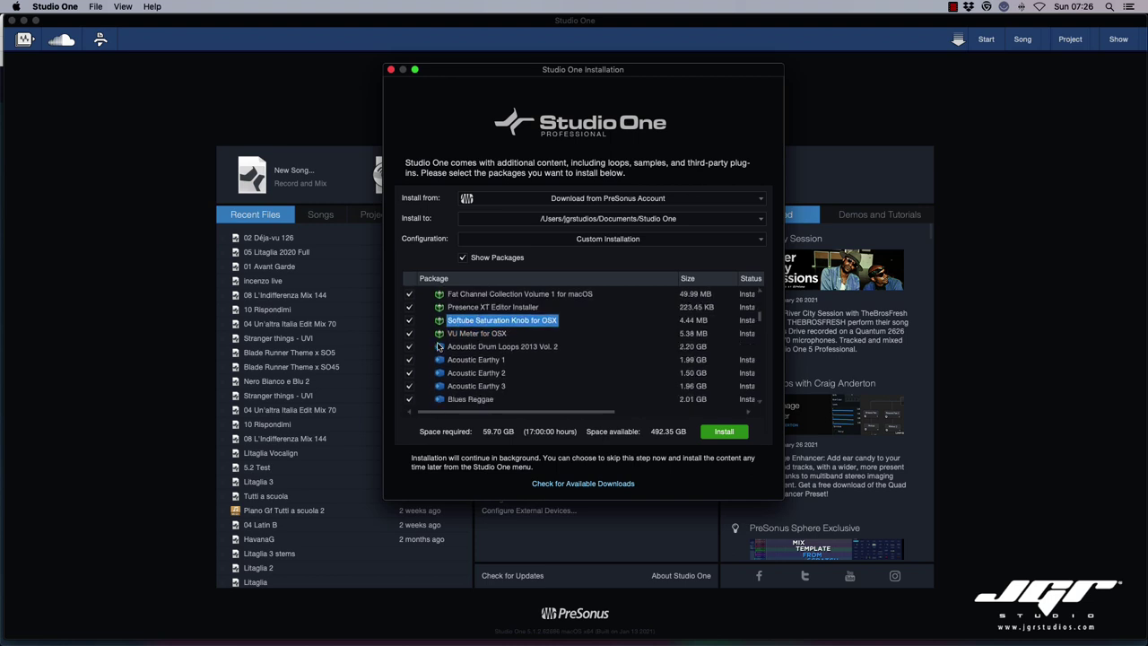
pyautogui.scroll(8, 439, 344)
pyautogui.click(423, 292)
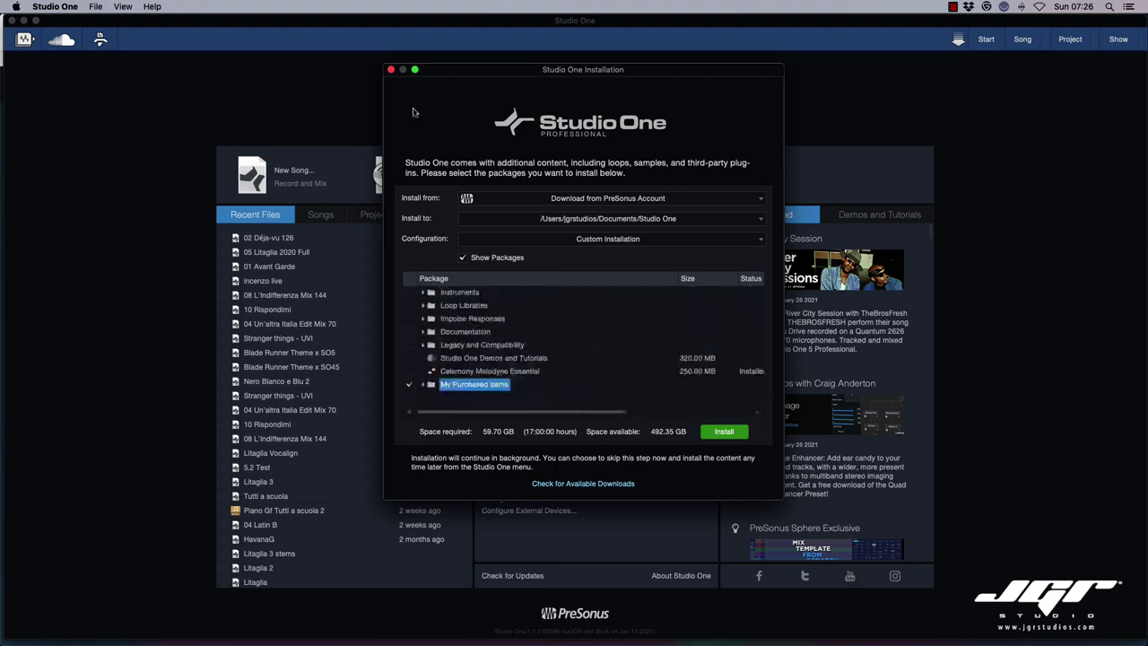
pyautogui.click(391, 70)
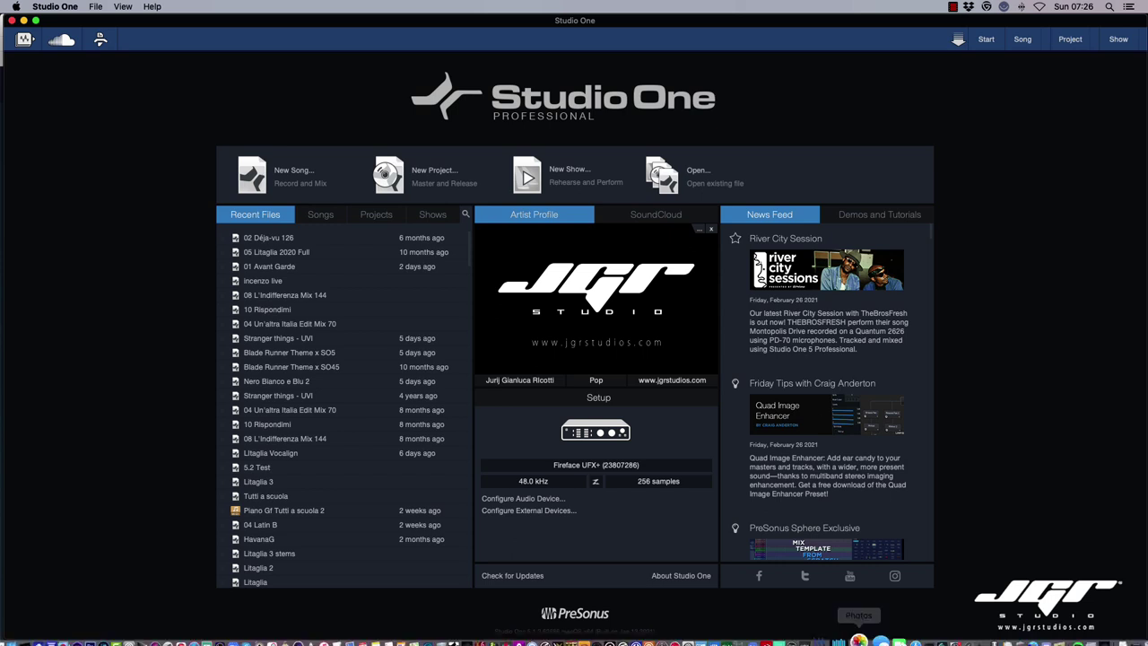
# Step: Switch to PreSonus Hub, try to install the Analog Effects Collection, and dismiss the notices
pyautogui.click(768, 627)
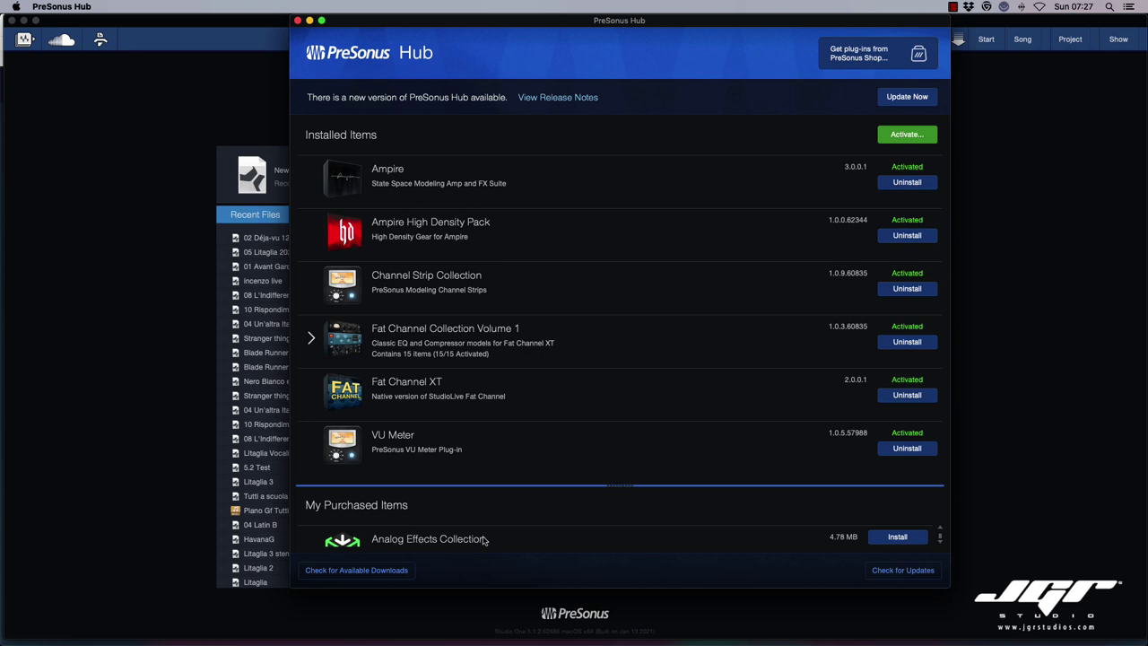
pyautogui.click(895, 537)
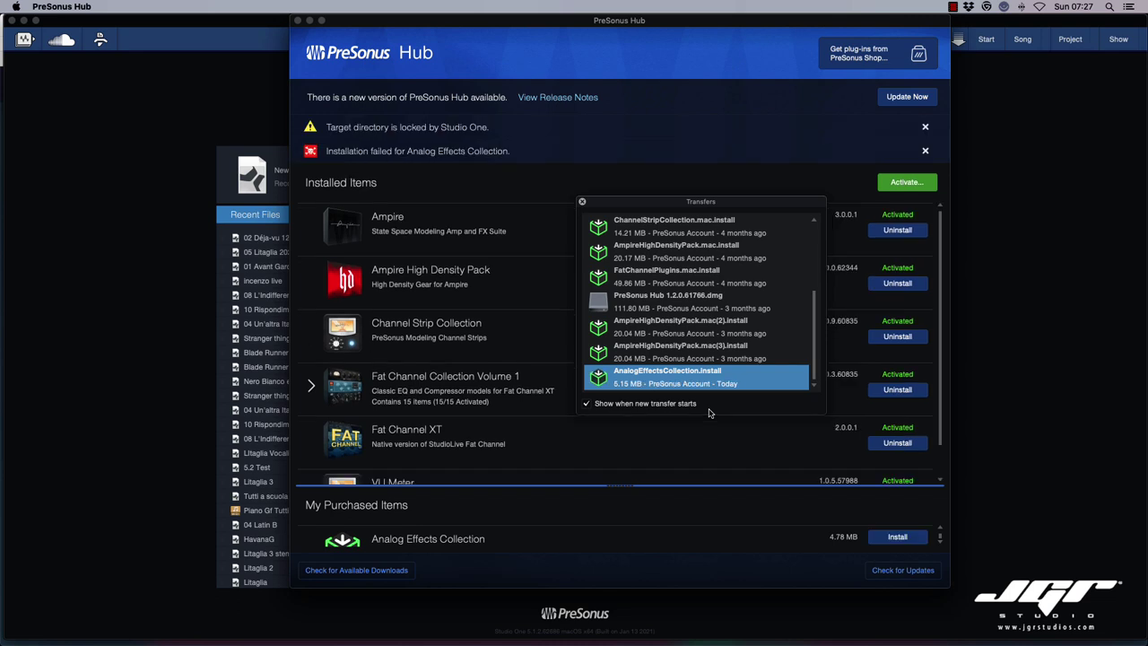
pyautogui.scroll(-2, 526, 406)
pyautogui.click(826, 191)
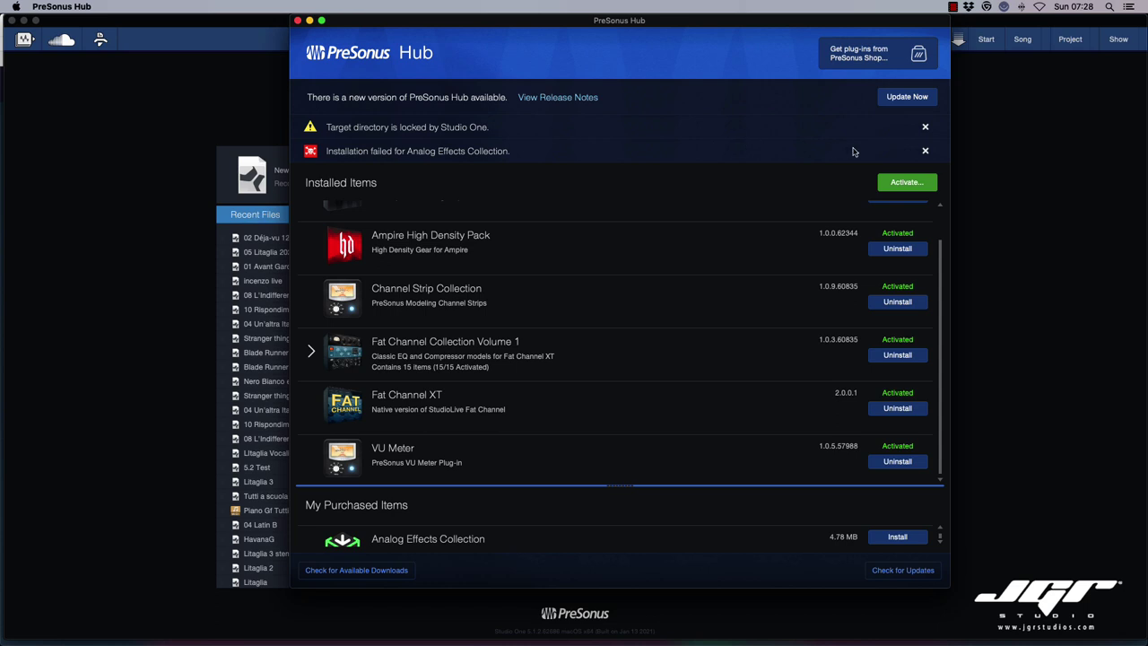
pyautogui.click(924, 151)
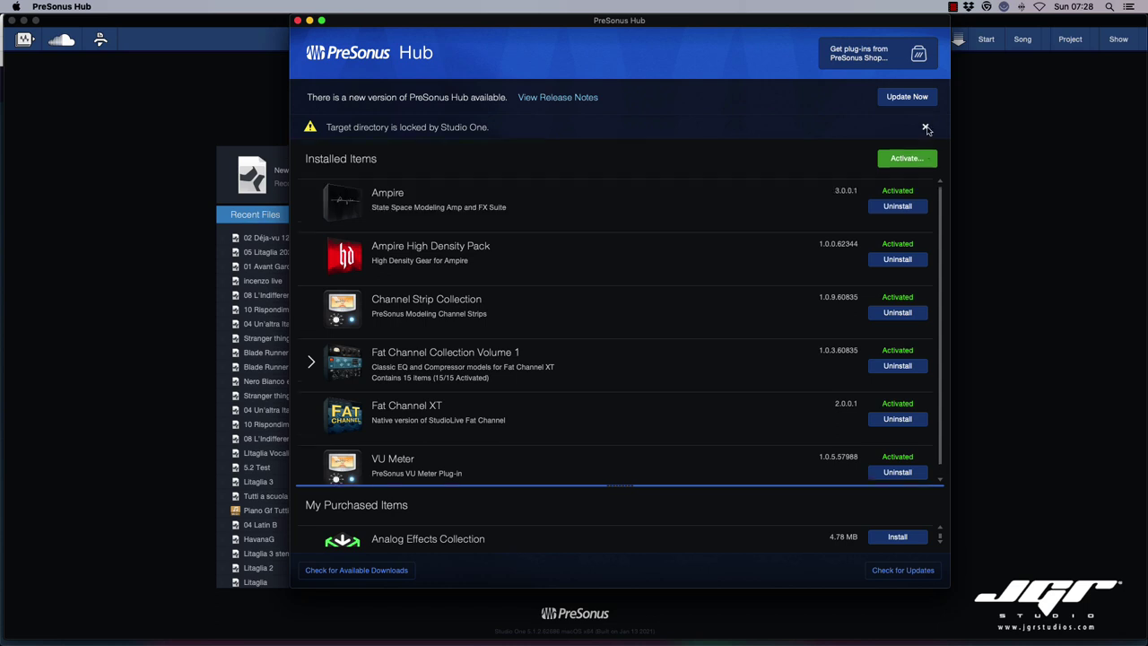
pyautogui.click(925, 129)
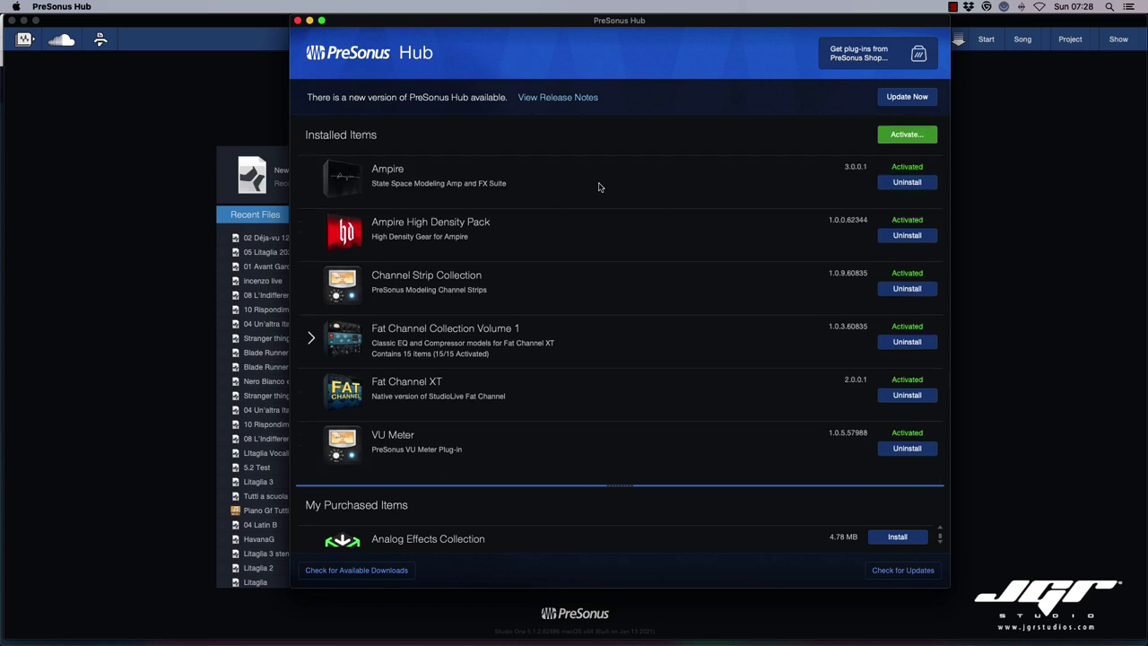
# Step: Leave PreSonus Hub and check the transfer list in Studio One
pyautogui.press('super+w')
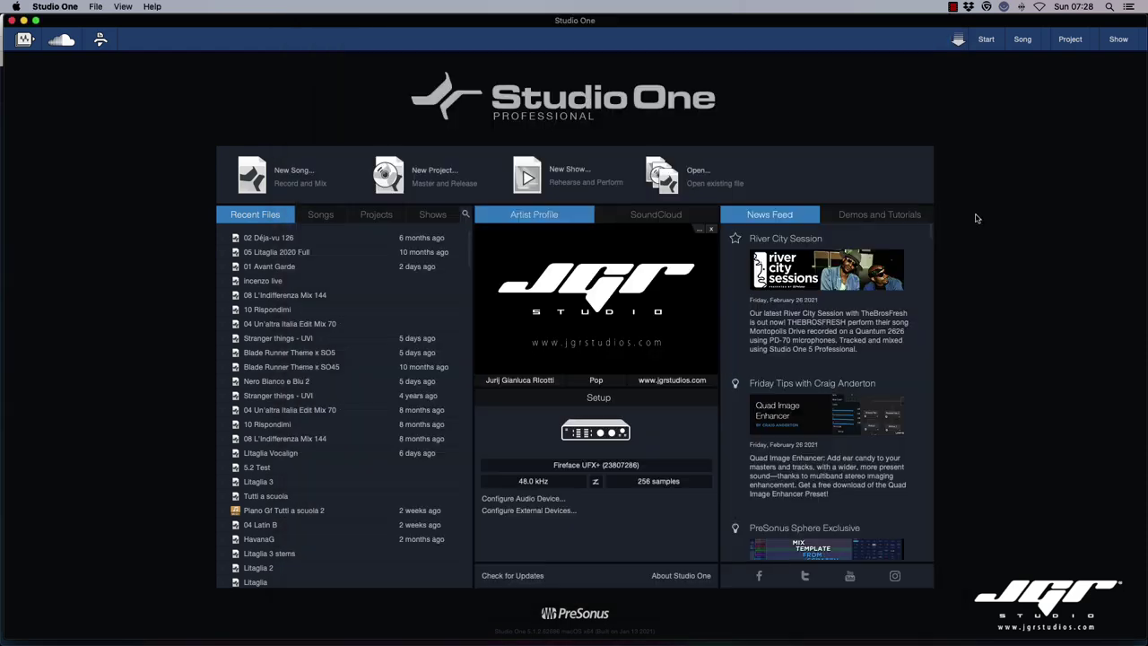
pyautogui.click(958, 40)
pyautogui.click(958, 40)
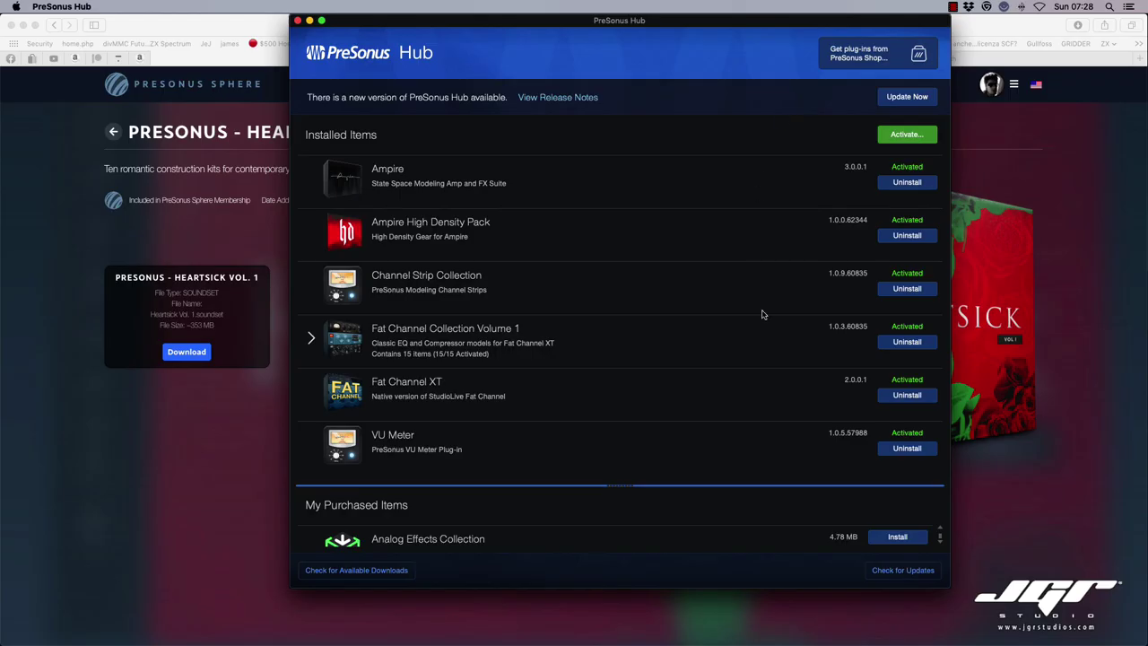
# Step: Install the purchased Analog Effects Collection in PreSonus Hub and close the transfer list
pyautogui.click(909, 538)
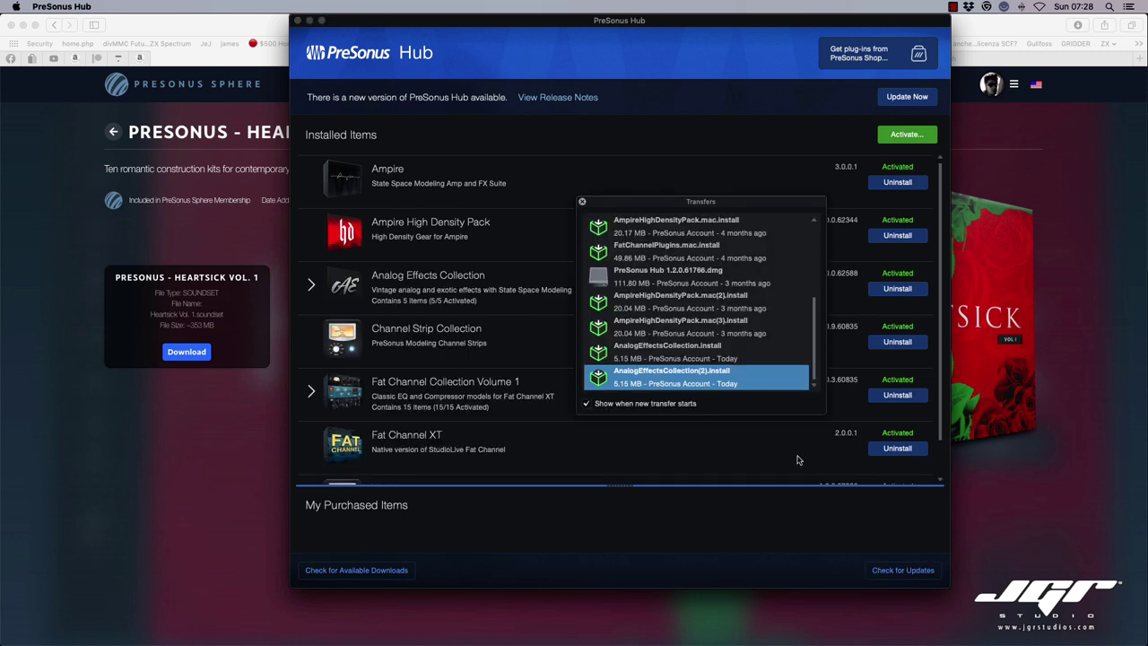
pyautogui.click(581, 202)
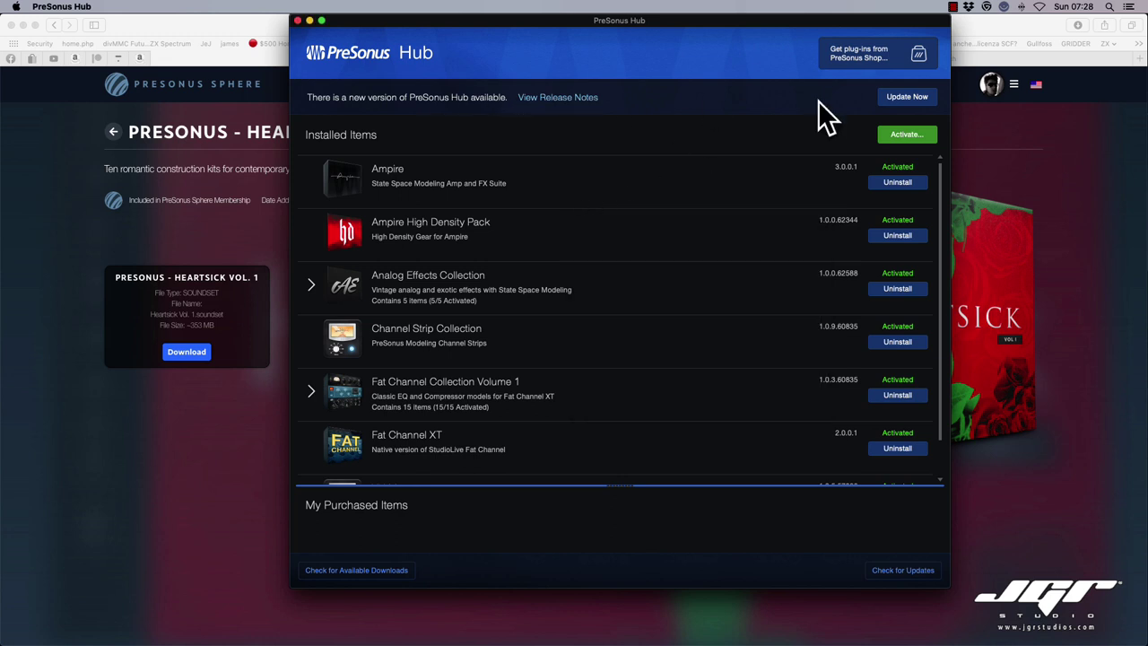
# Step: Update PreSonus Hub: accept the licence agreement, keep the VST3, Audio Unit and AAX components, and start the installation
pyautogui.click(906, 96)
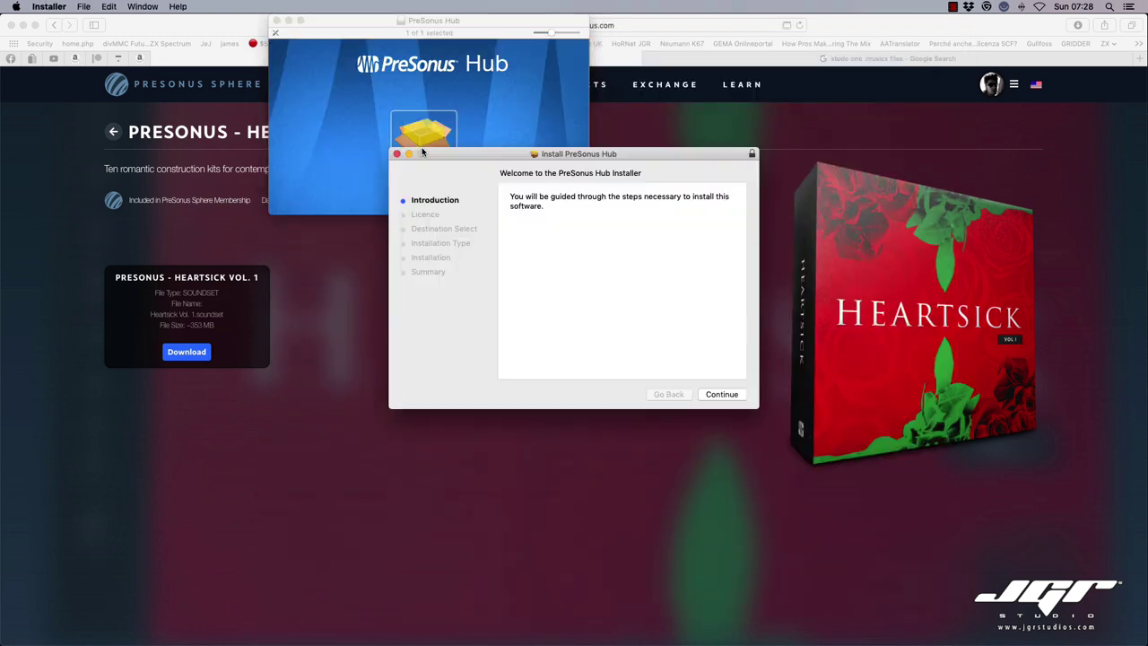
pyautogui.click(735, 397)
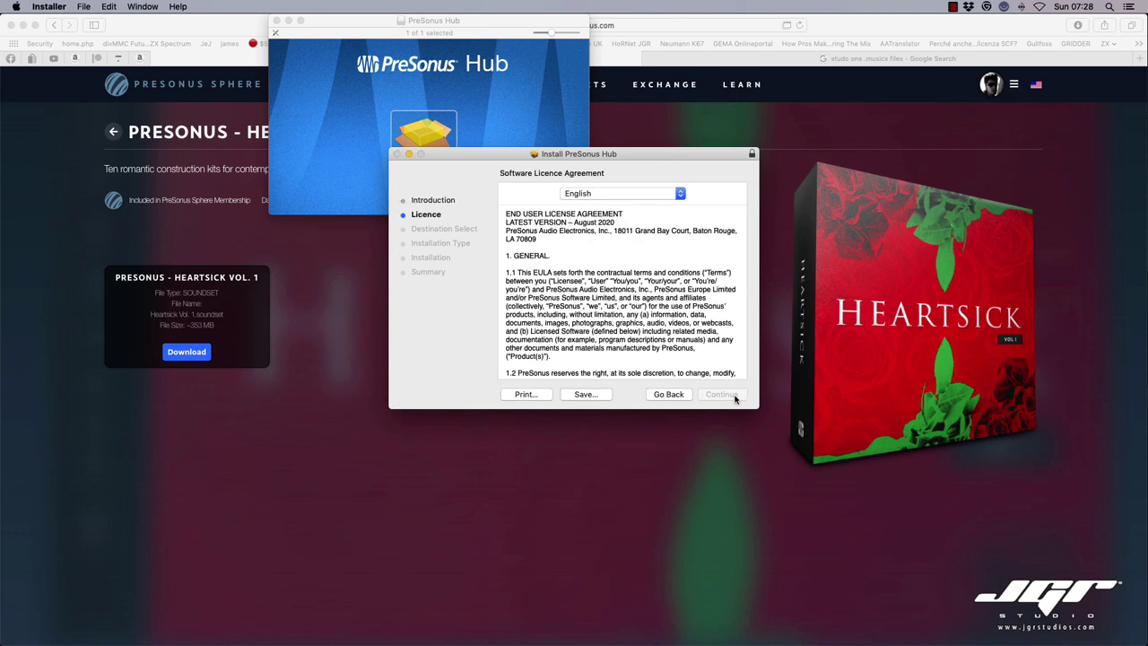
pyautogui.click(725, 395)
pyautogui.click(693, 247)
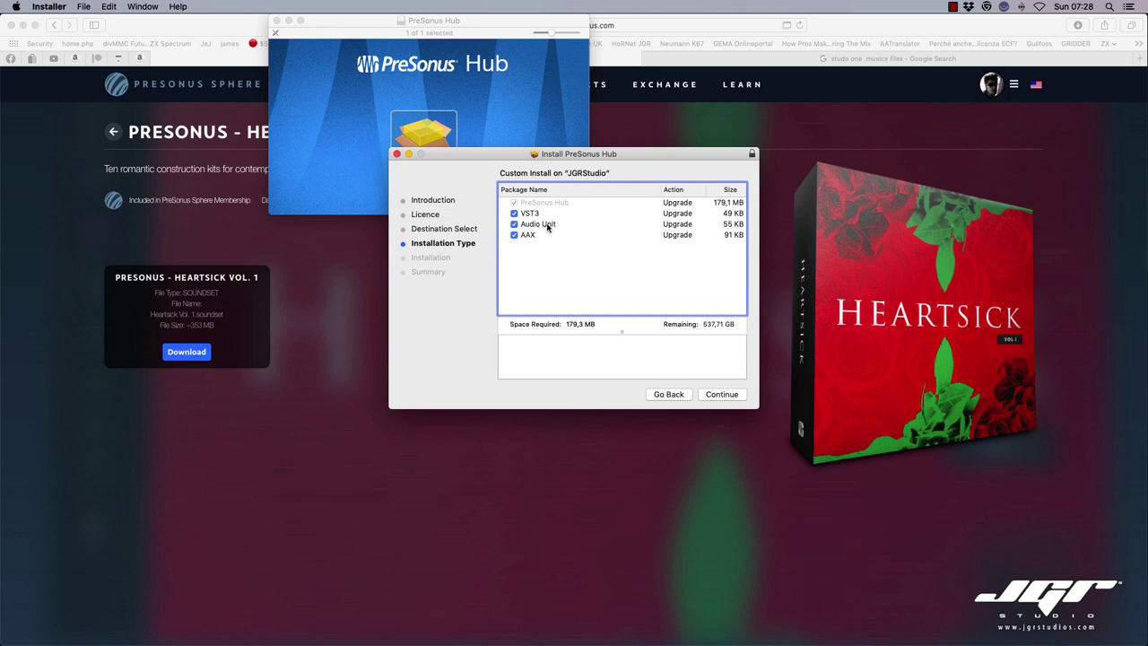
pyautogui.click(730, 396)
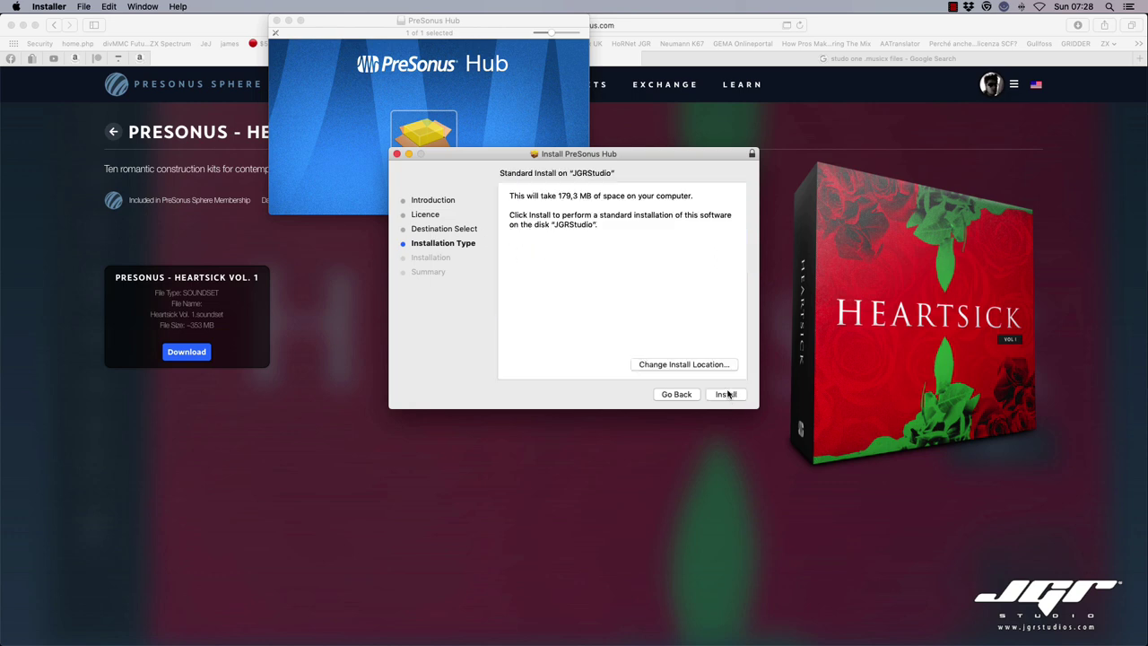
pyautogui.click(728, 395)
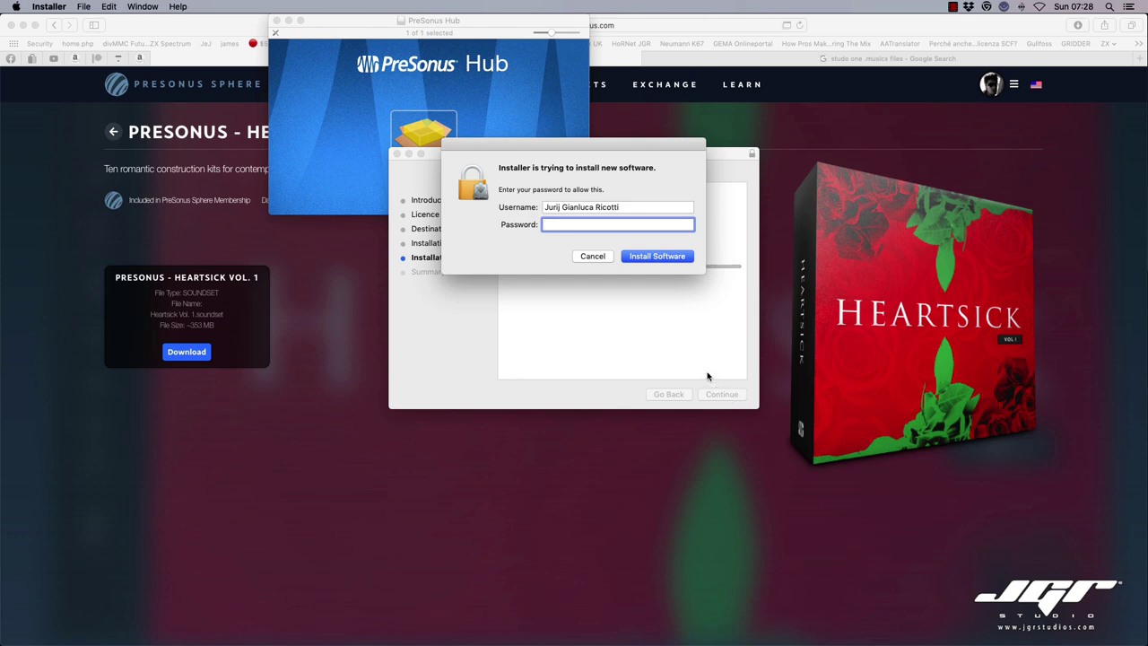
# Step: Authorize the PreSonus Hub installation with the account password and close the installer
pyautogui.write('*****')
pyautogui.press('Return')
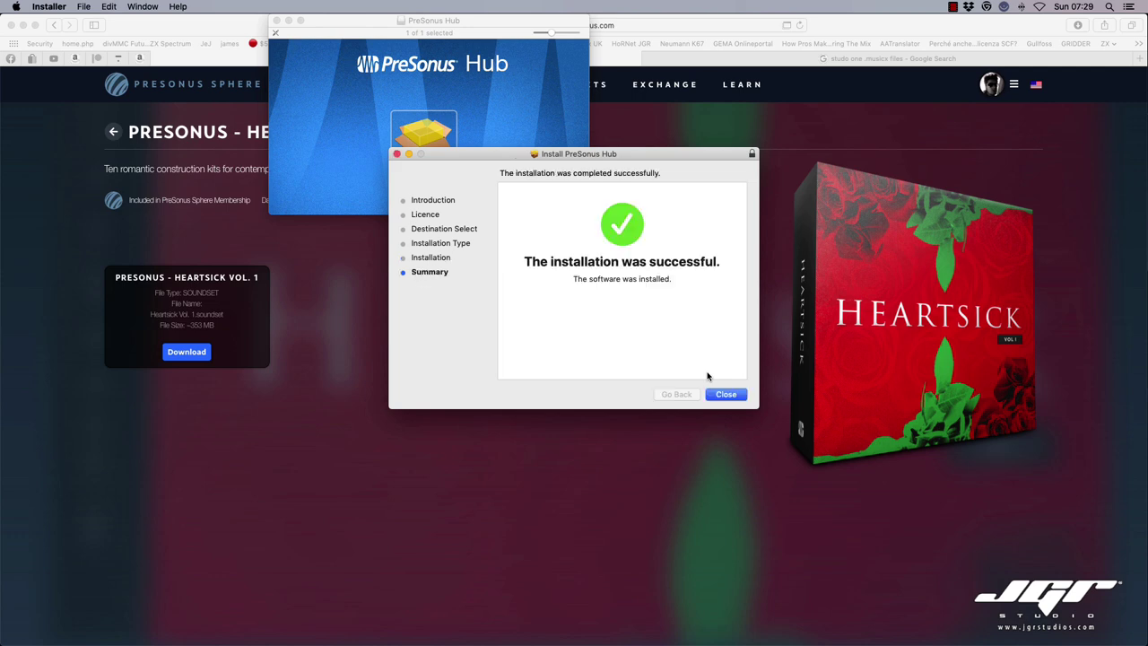
pyautogui.click(727, 395)
pyautogui.click(652, 223)
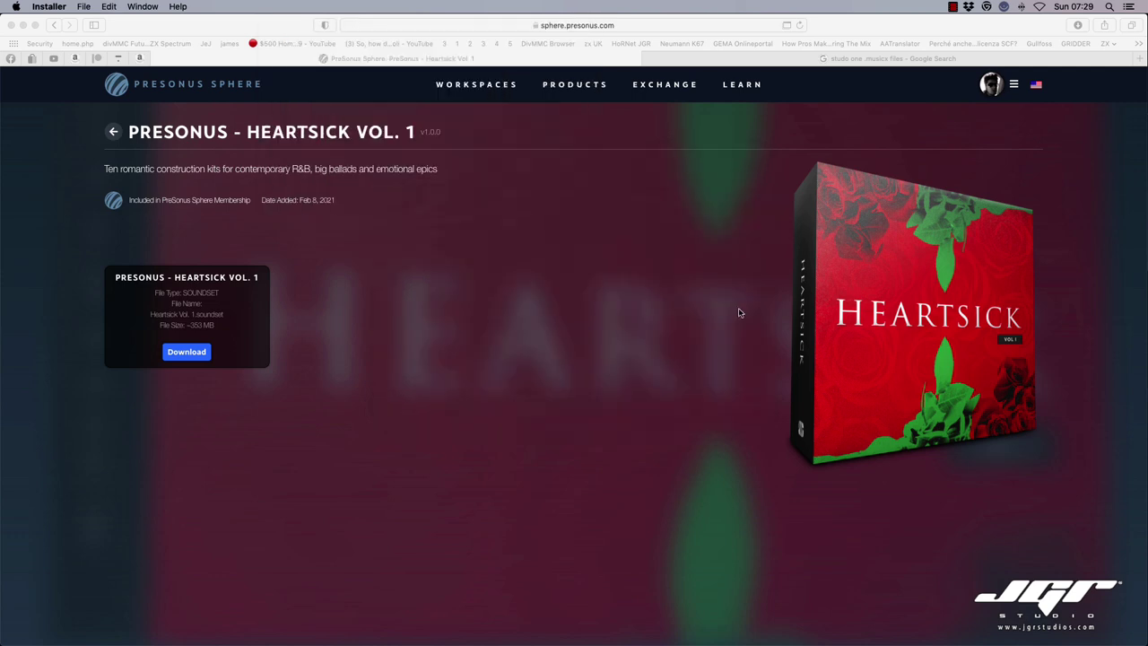
# Step: Reopen PreSonus Hub, inspect the plug-ins contained in the Analog Effects Collection, and quit the program
pyautogui.click(835, 622)
pyautogui.click(312, 250)
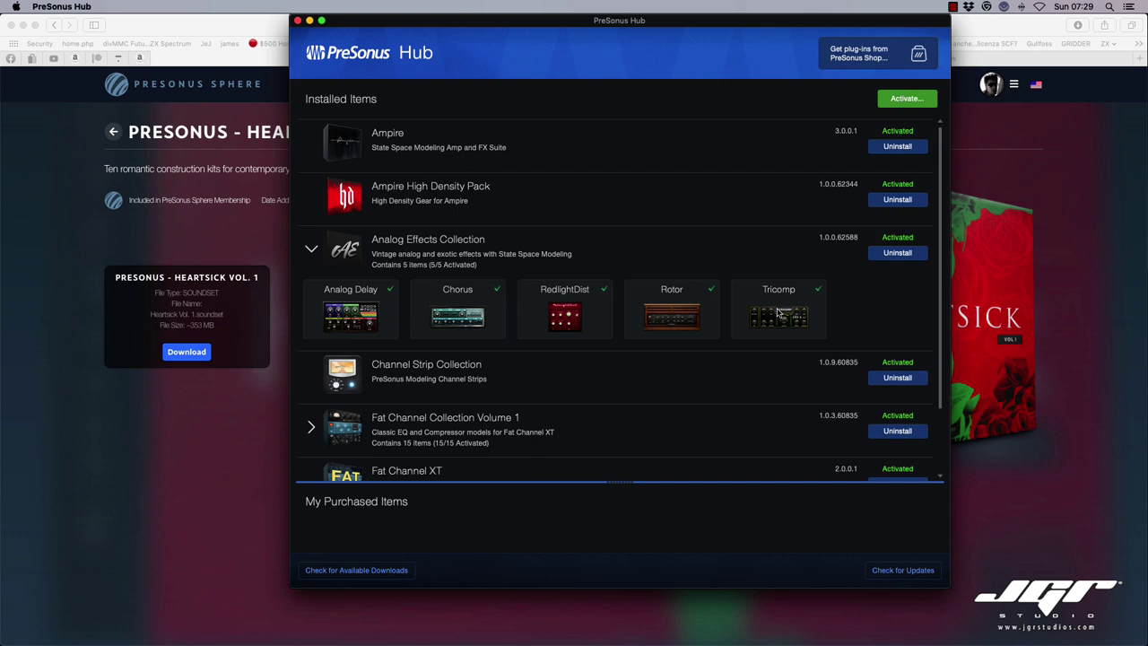
pyautogui.click(312, 251)
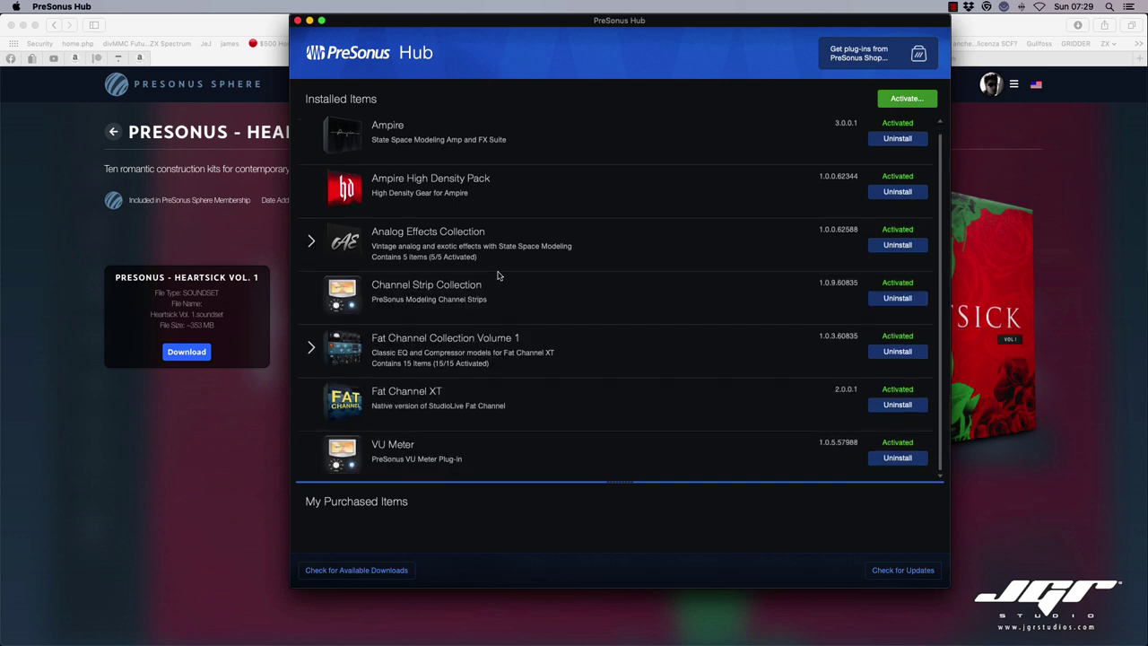
pyautogui.press('super+q')
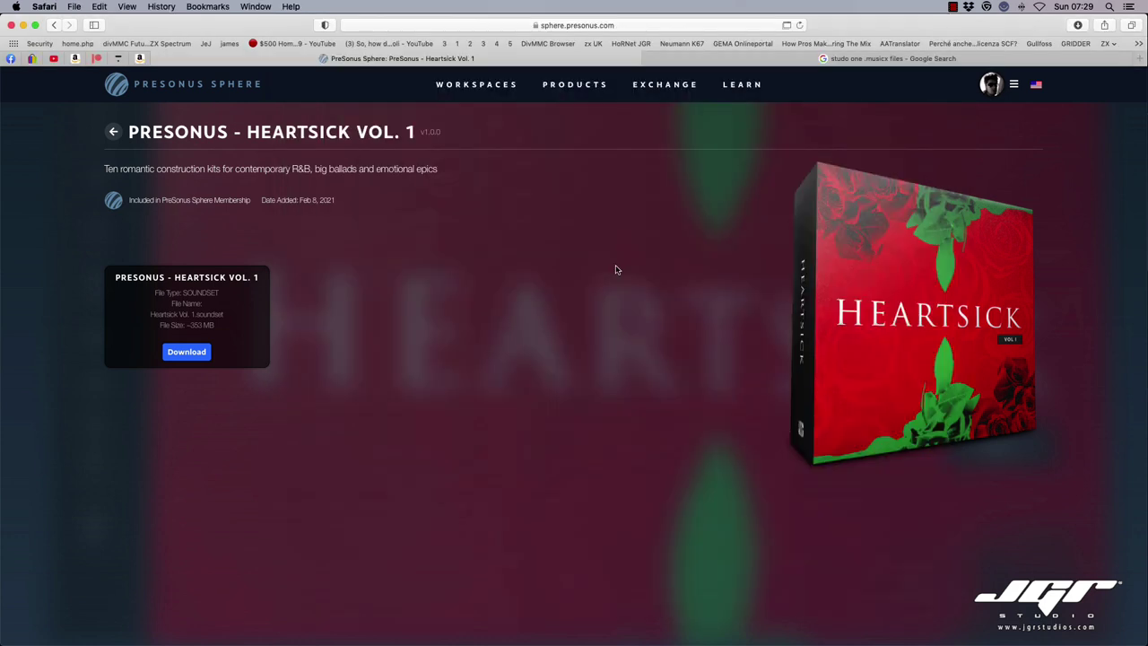